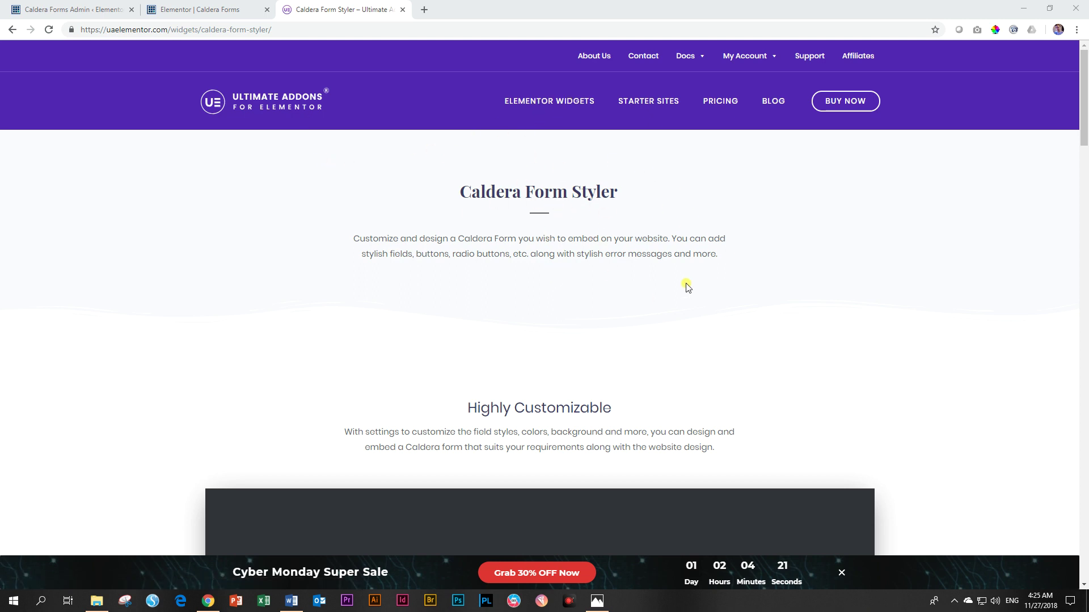
Step: Open the Creative Widgets panel and scroll down to review the styled demo Caldera form
{"action": "scroll", "coordinate": [687, 283], "scroll_direction": "down", "scroll_amount": 7}
{"action": "scroll", "coordinate": [691, 281], "scroll_direction": "up", "scroll_amount": 7}
{"action": "left_click", "coordinate": [545, 106]}
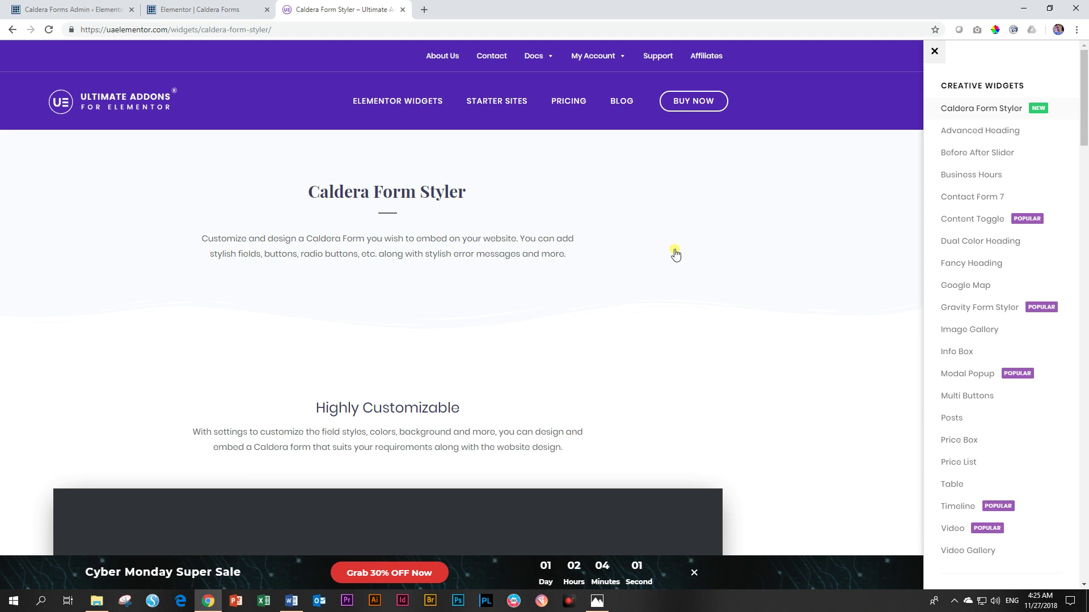
{"action": "scroll", "coordinate": [684, 244], "scroll_direction": "down", "scroll_amount": 6}
{"action": "scroll", "coordinate": [680, 245], "scroll_direction": "down", "scroll_amount": 1}
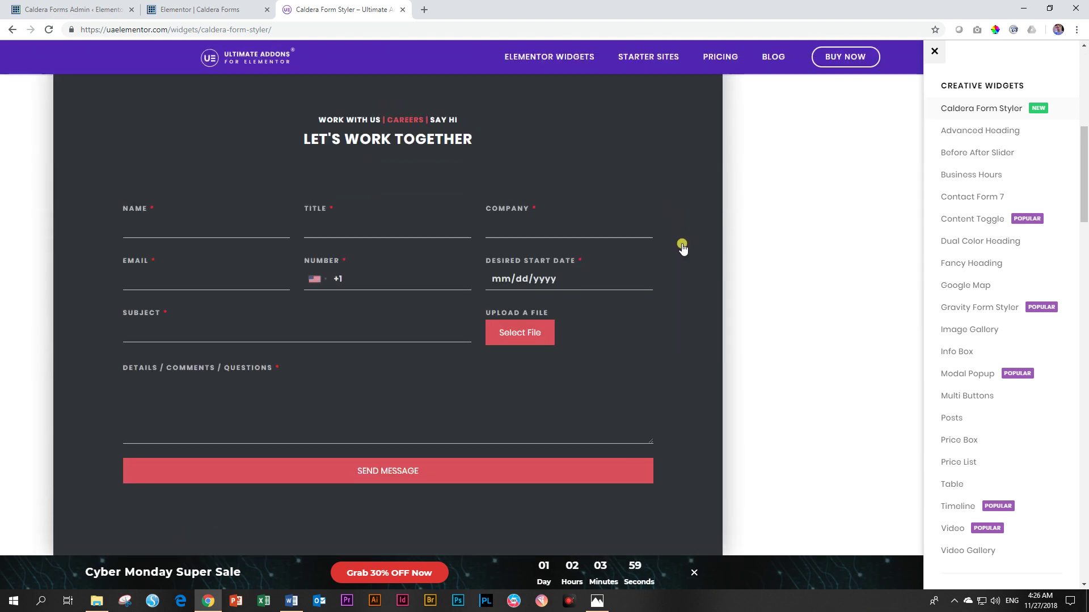
{"action": "scroll", "coordinate": [681, 245], "scroll_direction": "up", "scroll_amount": 2}
{"action": "scroll", "coordinate": [623, 243], "scroll_direction": "down", "scroll_amount": 1}
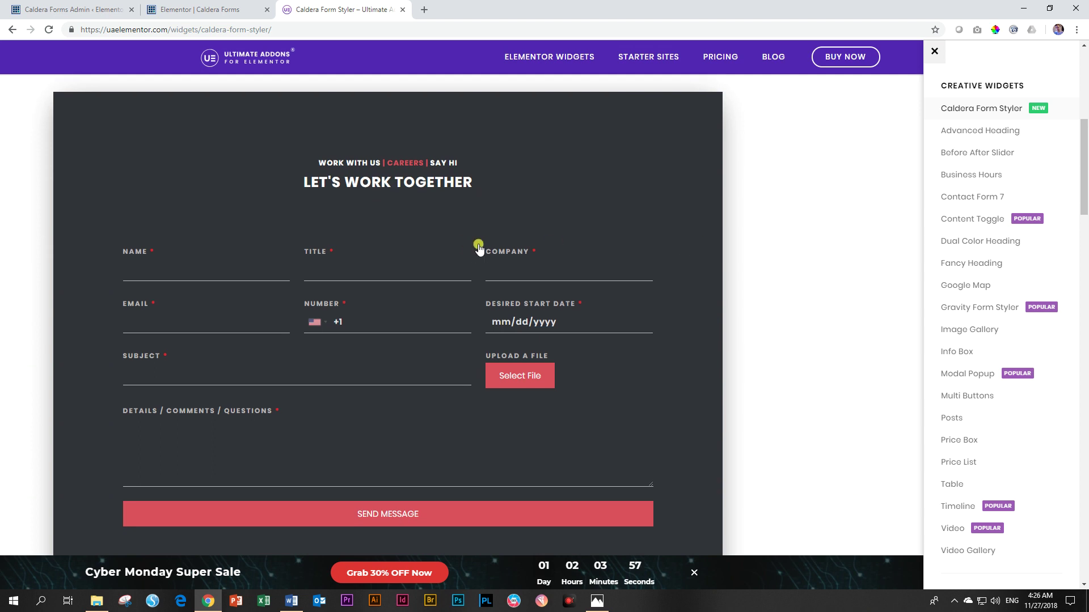
{"action": "scroll", "coordinate": [479, 248], "scroll_direction": "down", "scroll_amount": 2}
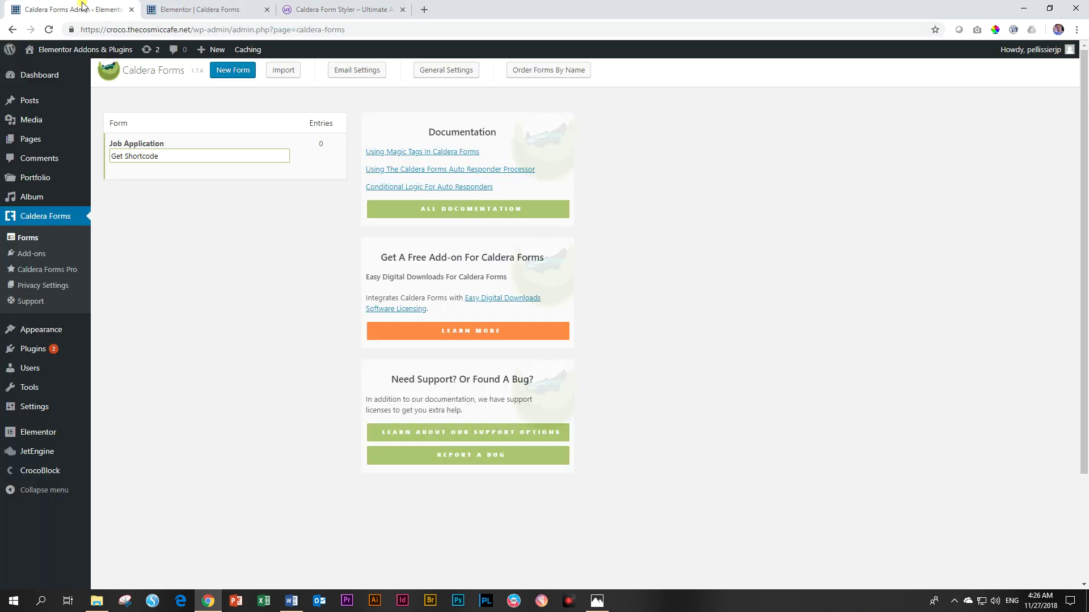
{"action": "left_click", "coordinate": [74, 10]}
Step: Reveal and select the Job Application shortcode [caldera_form id="CF5bfca456a121a"] in Caldera Forms
{"action": "left_click", "coordinate": [199, 9]}
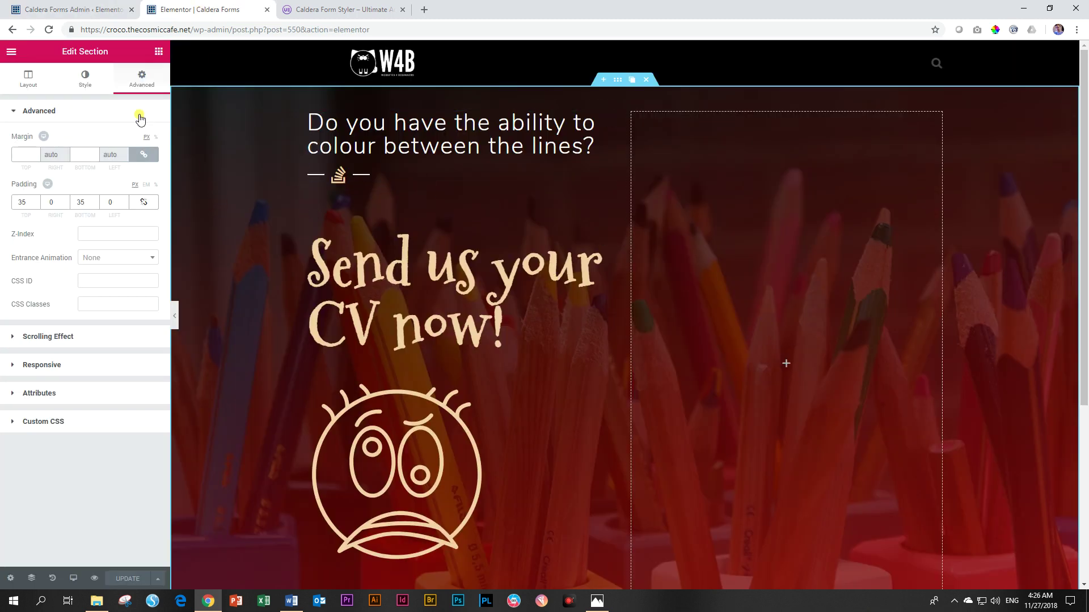
{"action": "left_click", "coordinate": [162, 52]}
{"action": "left_click", "coordinate": [112, 9]}
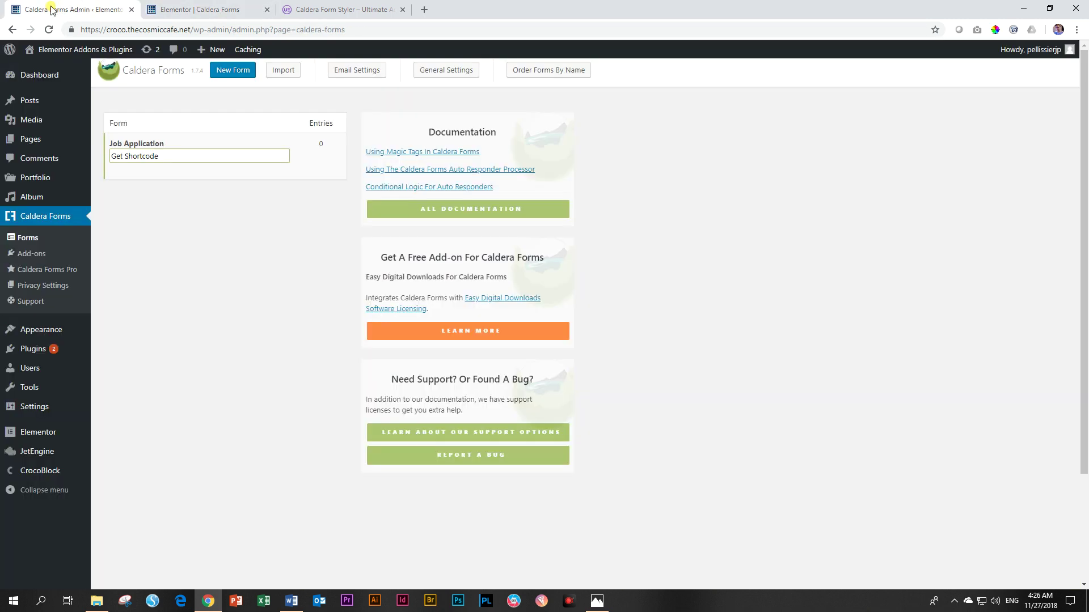
{"action": "left_click", "coordinate": [152, 146]}
{"action": "key", "text": "ctrl+c"}
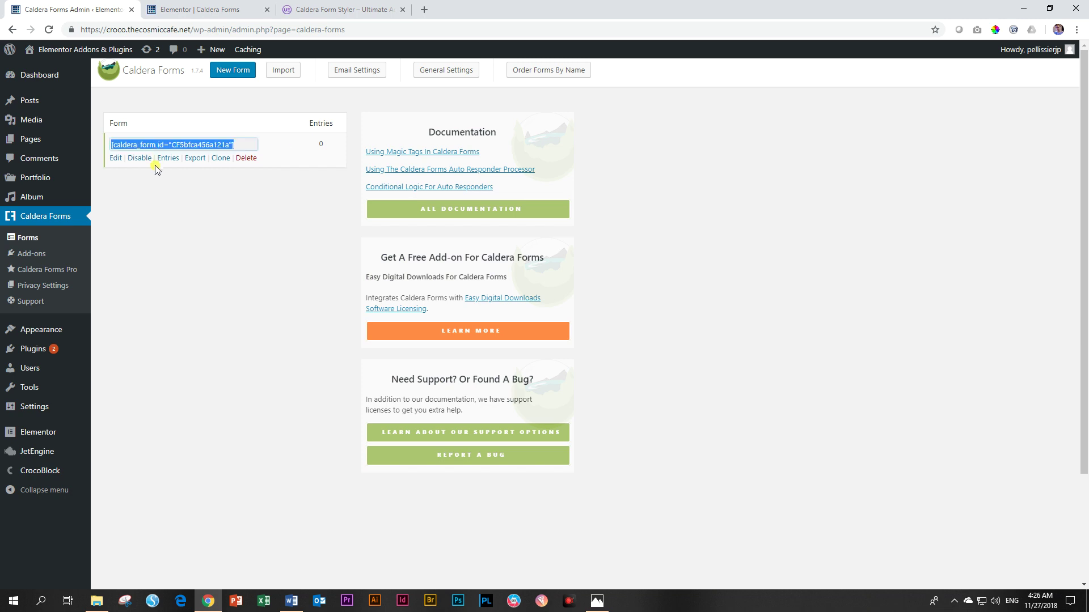
{"action": "left_click", "coordinate": [196, 10]}
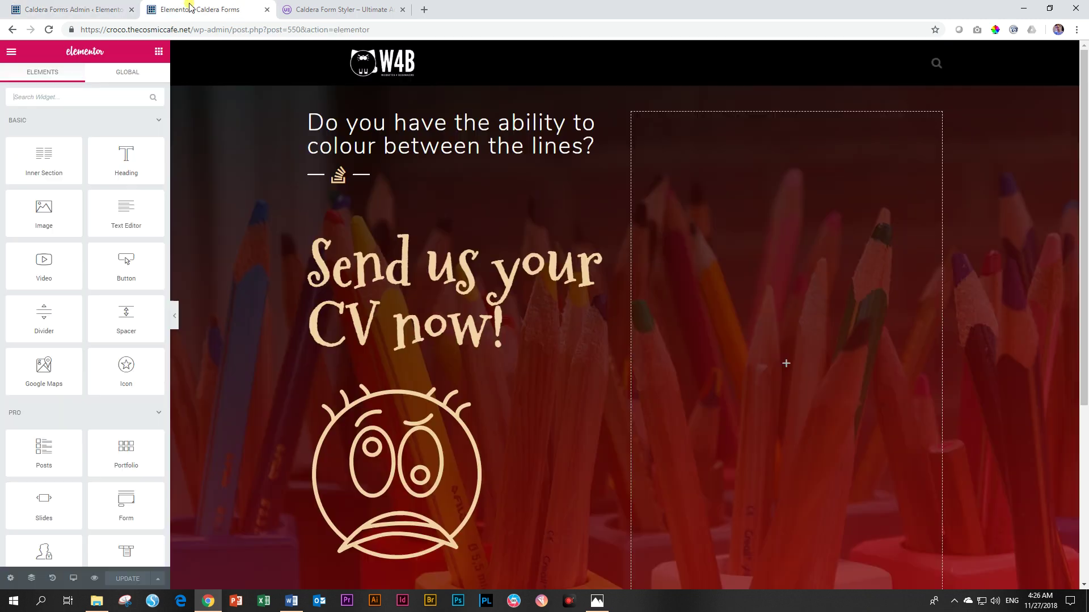
{"action": "left_click", "coordinate": [85, 103]}
{"action": "type", "text": "sh"}
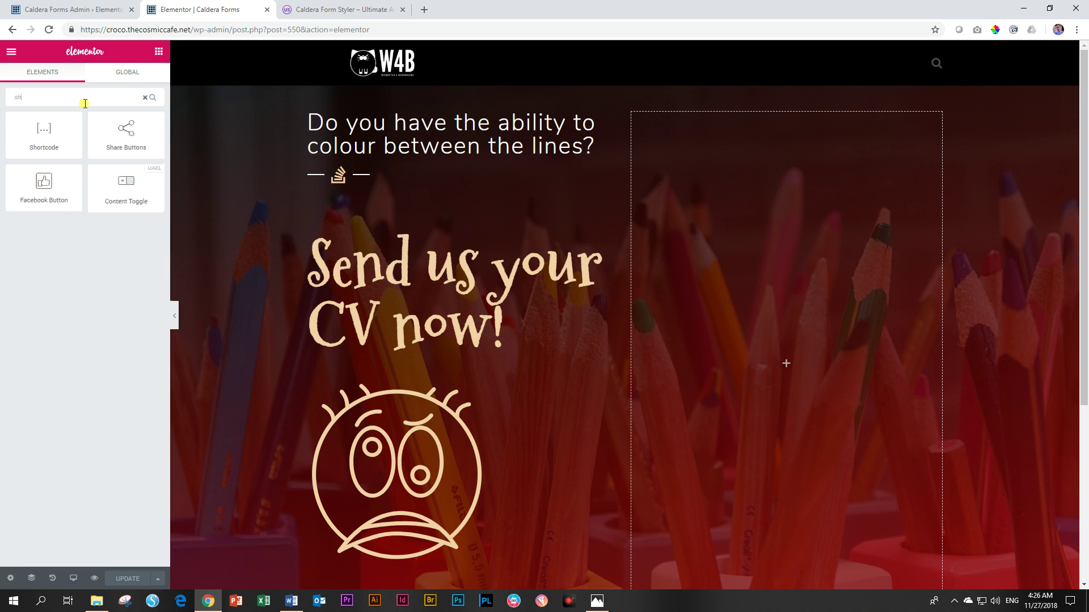
{"action": "type", "text": "ort"}
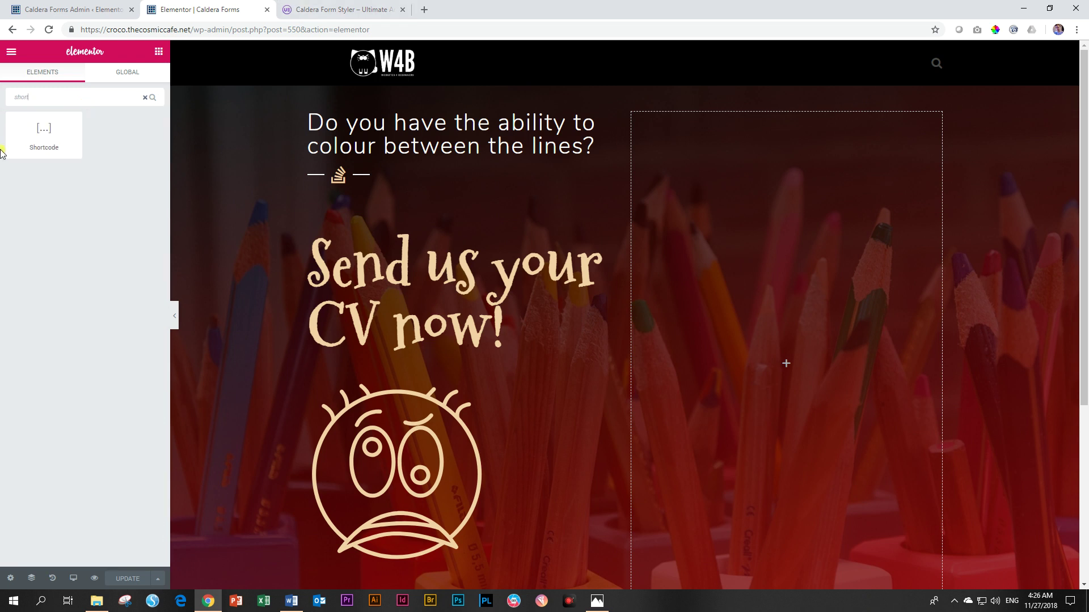
{"action": "left_click_drag", "start_coordinate": [43, 133], "coordinate": [783, 370]}
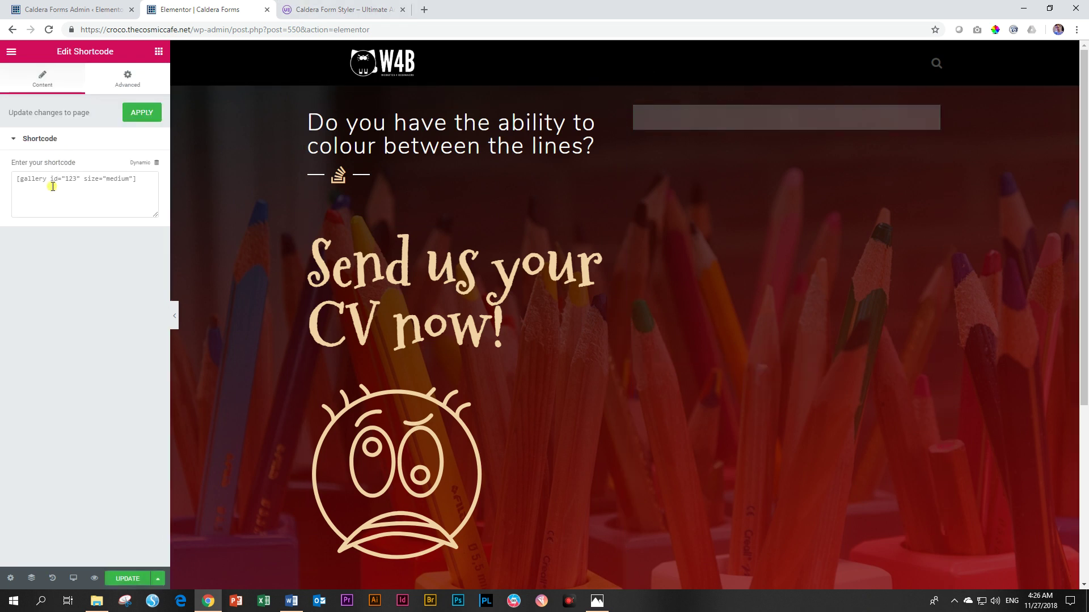
{"action": "key", "text": "ctrl+a"}
{"action": "key", "text": "ctrl+v"}
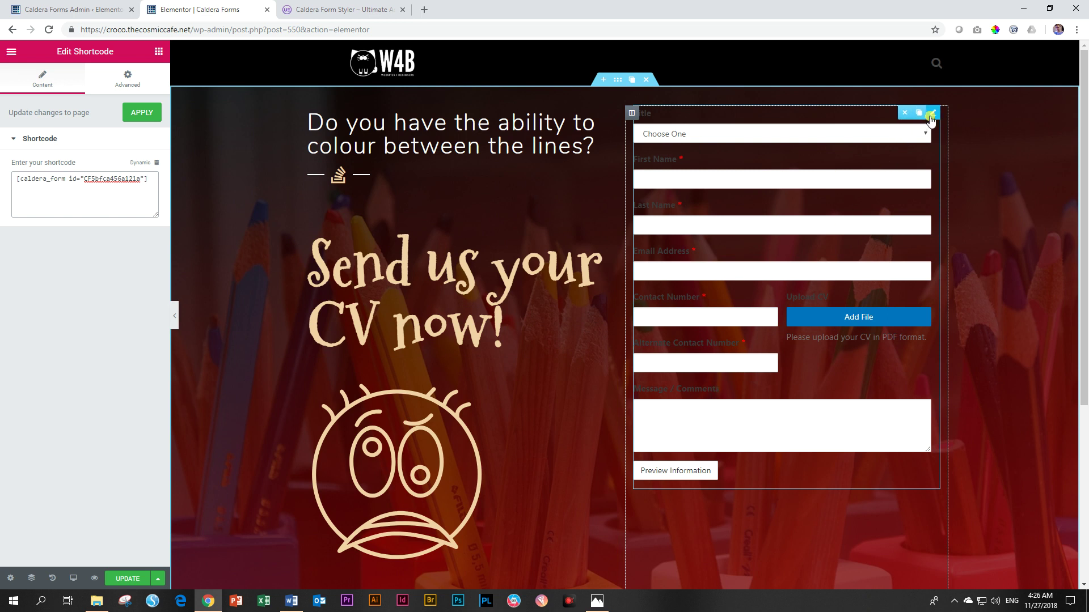
{"action": "left_click", "coordinate": [906, 114]}
{"action": "left_click", "coordinate": [55, 92]}
{"action": "type", "text": "cal"}
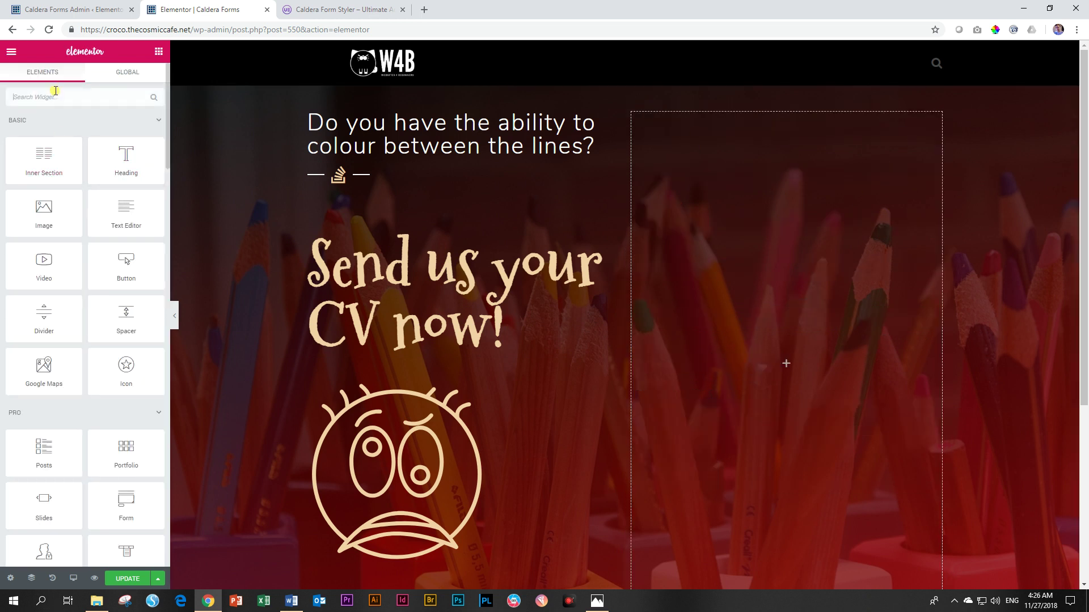
{"action": "type", "text": "dera"}
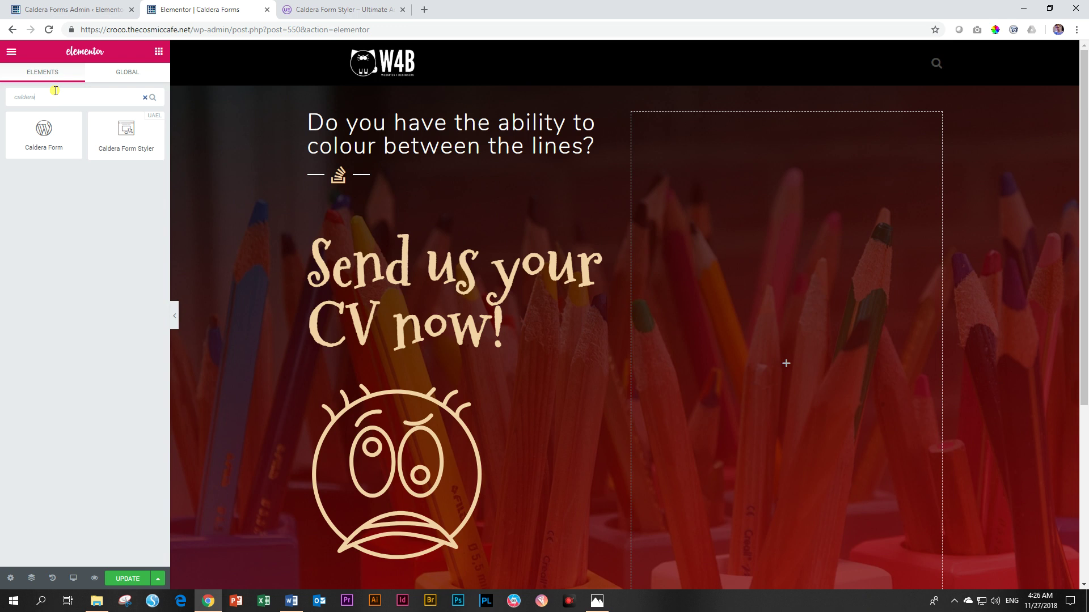
{"action": "left_click_drag", "start_coordinate": [29, 114], "coordinate": [761, 349]}
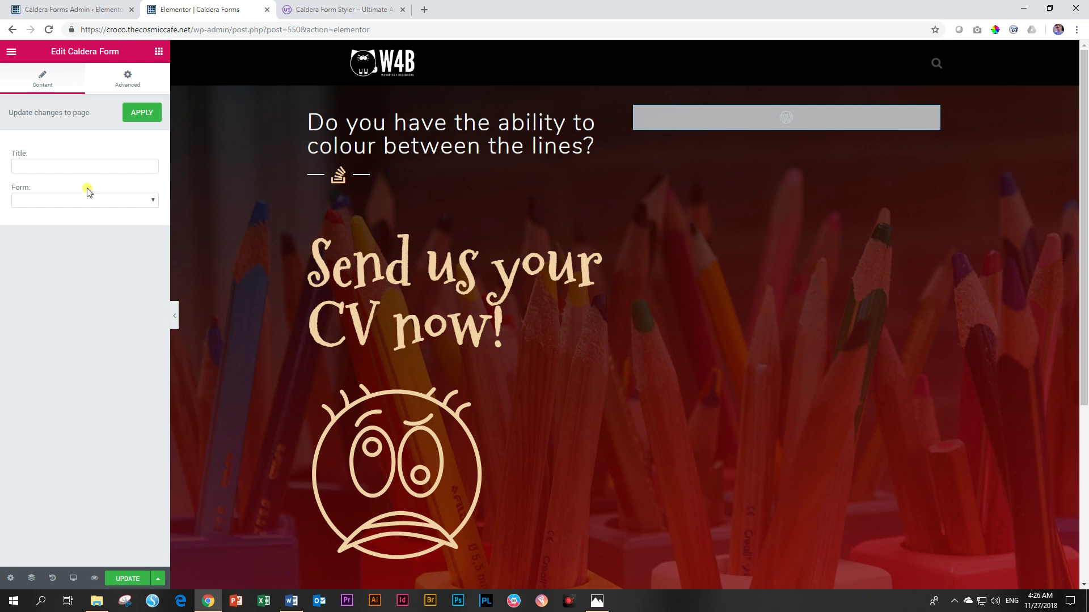
{"action": "left_click", "coordinate": [142, 200]}
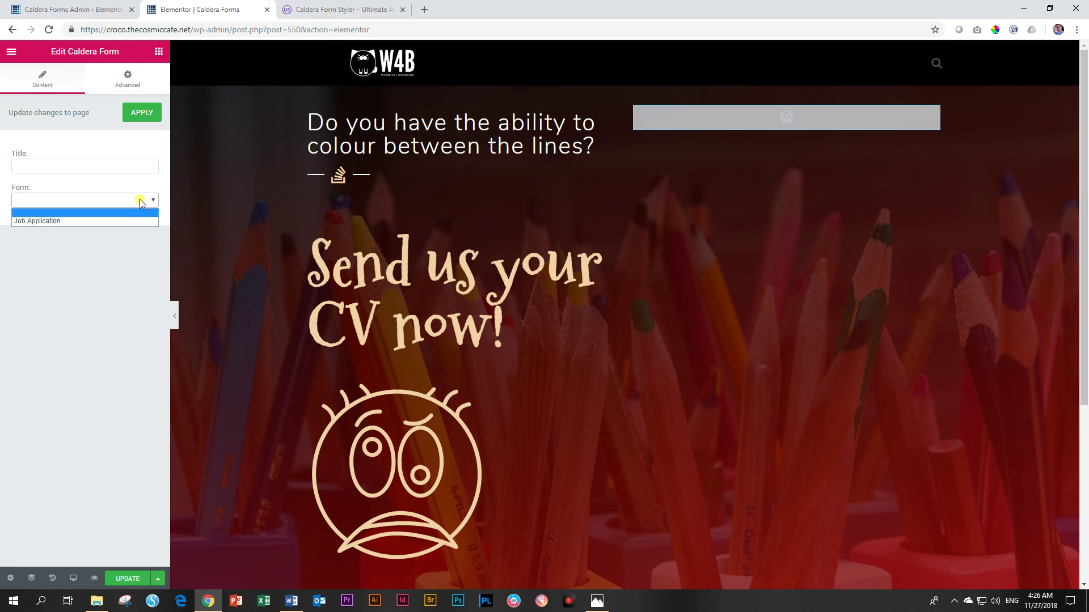
{"action": "left_click", "coordinate": [105, 221]}
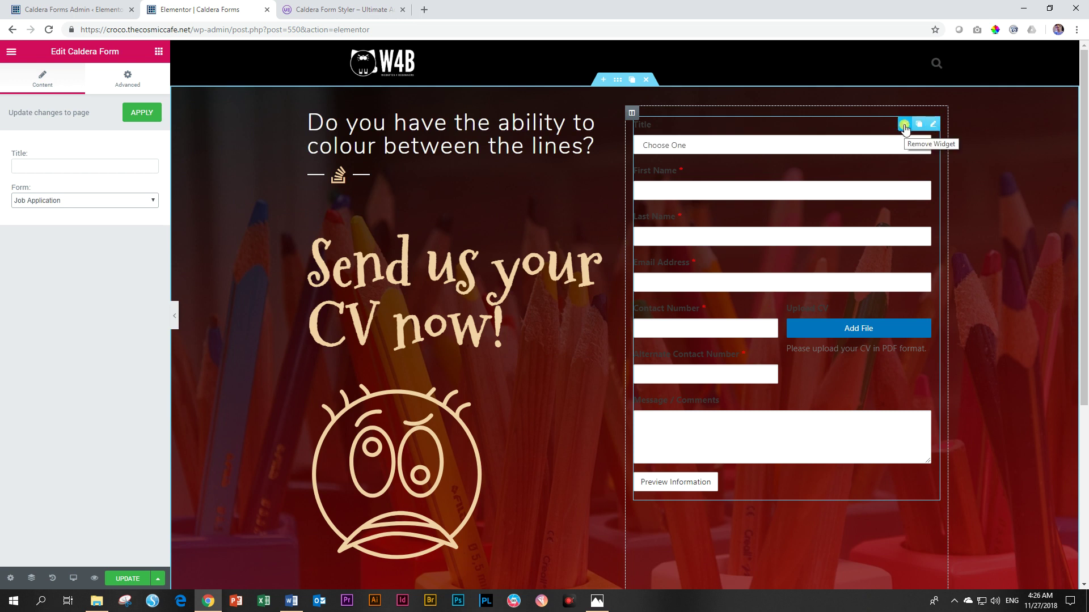
{"action": "left_click", "coordinate": [905, 124]}
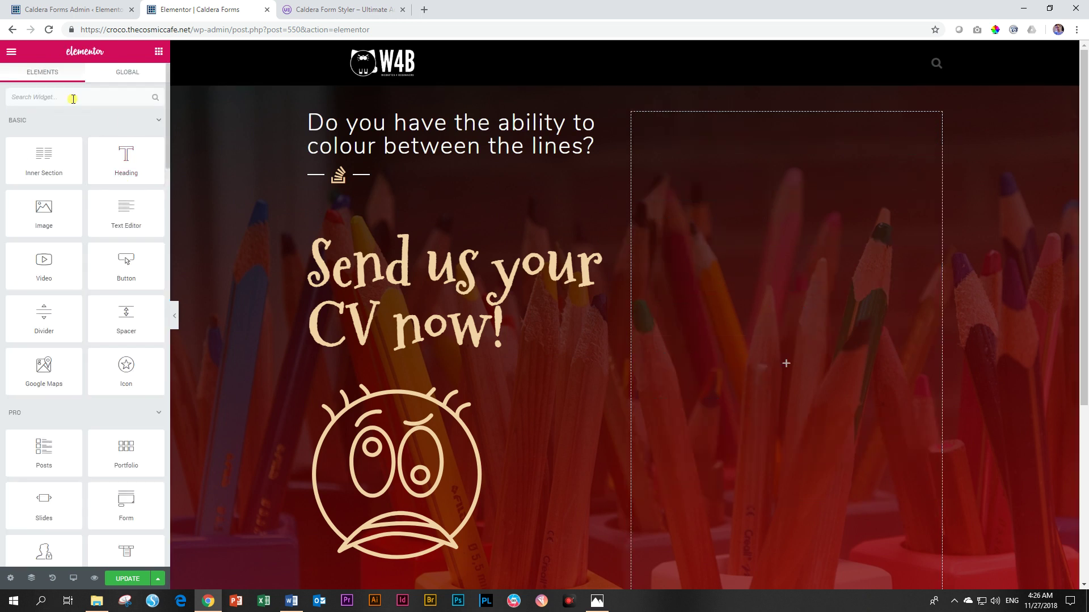
Step: Drop a Caldera Form Styler (found via 'cald') into the right column and select Job Application
{"action": "type", "text": "cald"}
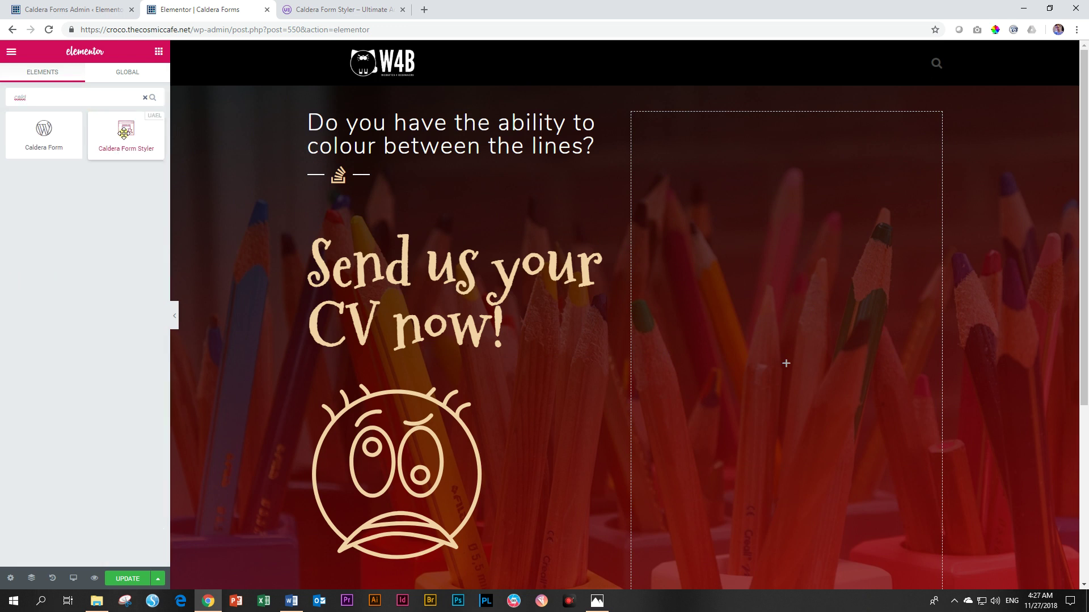
{"action": "left_click_drag", "start_coordinate": [126, 133], "coordinate": [785, 351]}
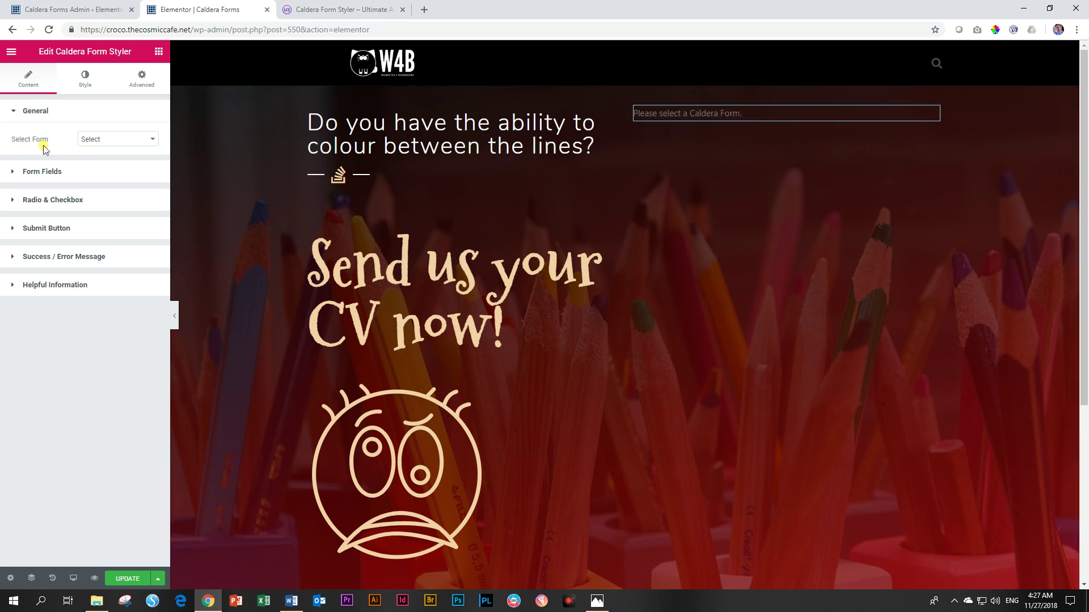
{"action": "left_click", "coordinate": [104, 141]}
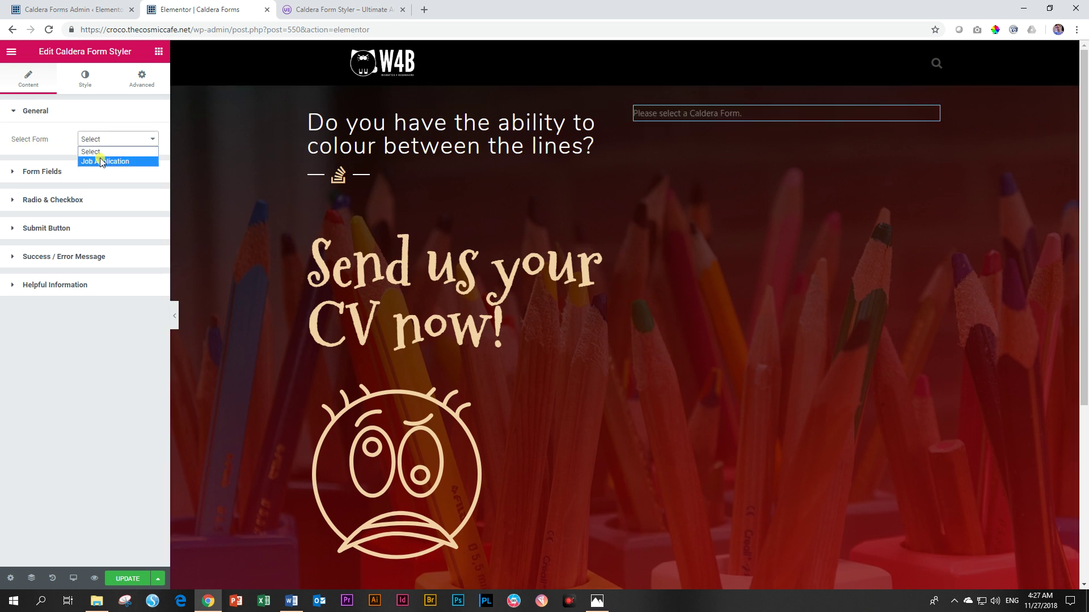
{"action": "left_click", "coordinate": [101, 161]}
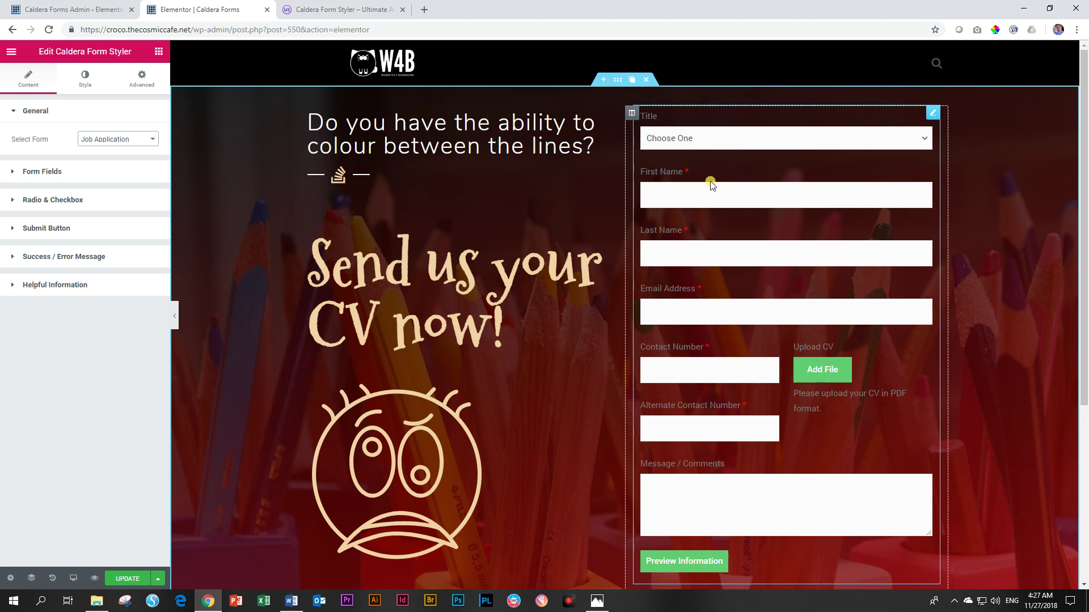
{"action": "left_click", "coordinate": [72, 171]}
Step: Give the form fields a tan #f0d1a3 background
{"action": "left_click", "coordinate": [57, 138]}
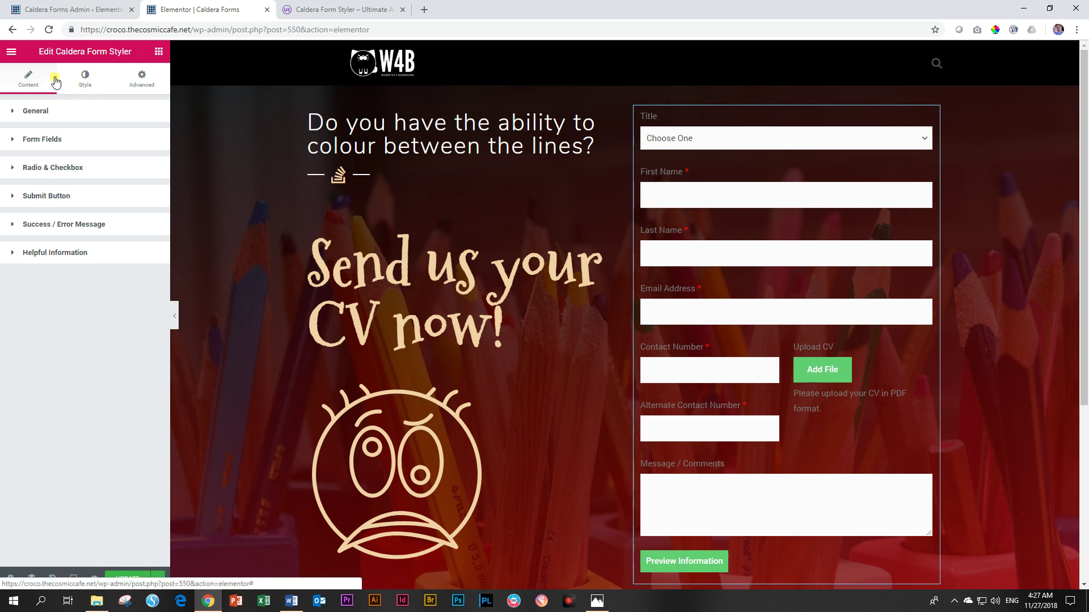
{"action": "left_click", "coordinate": [54, 116]}
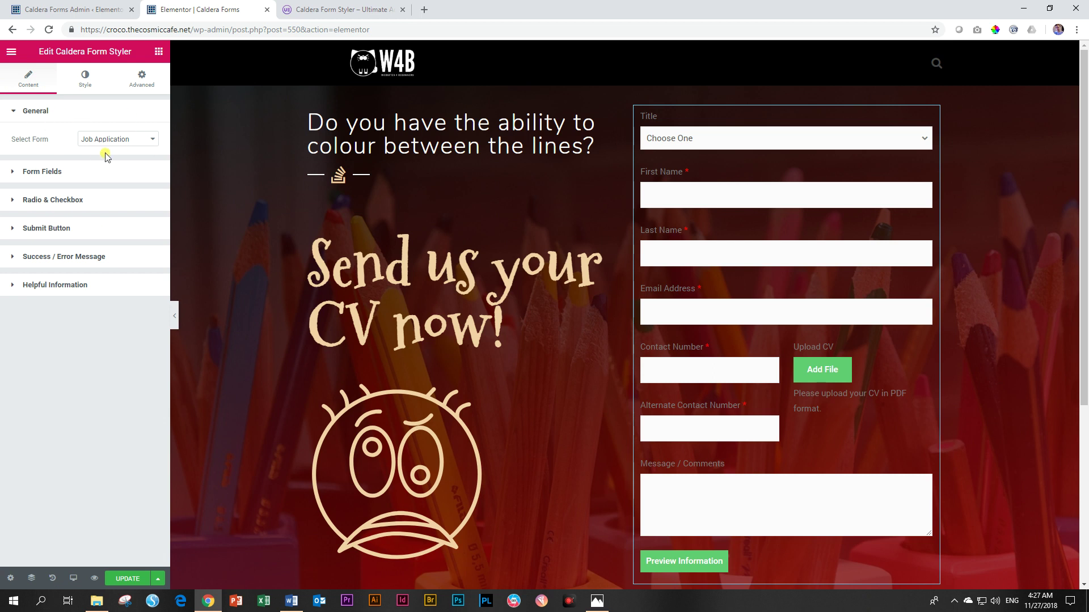
{"action": "left_click", "coordinate": [34, 112]}
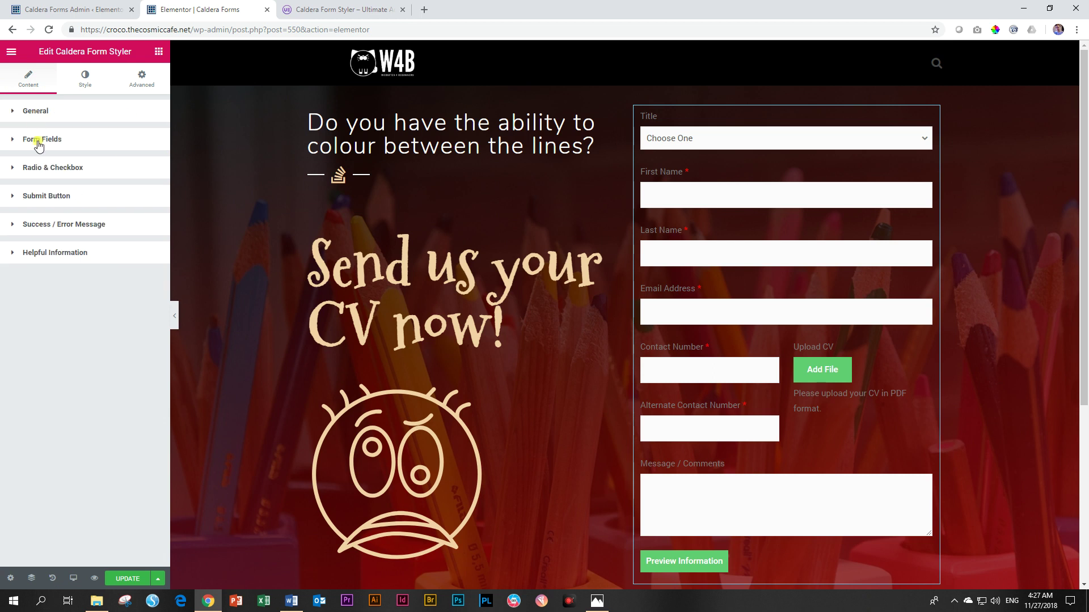
{"action": "left_click", "coordinate": [39, 146]}
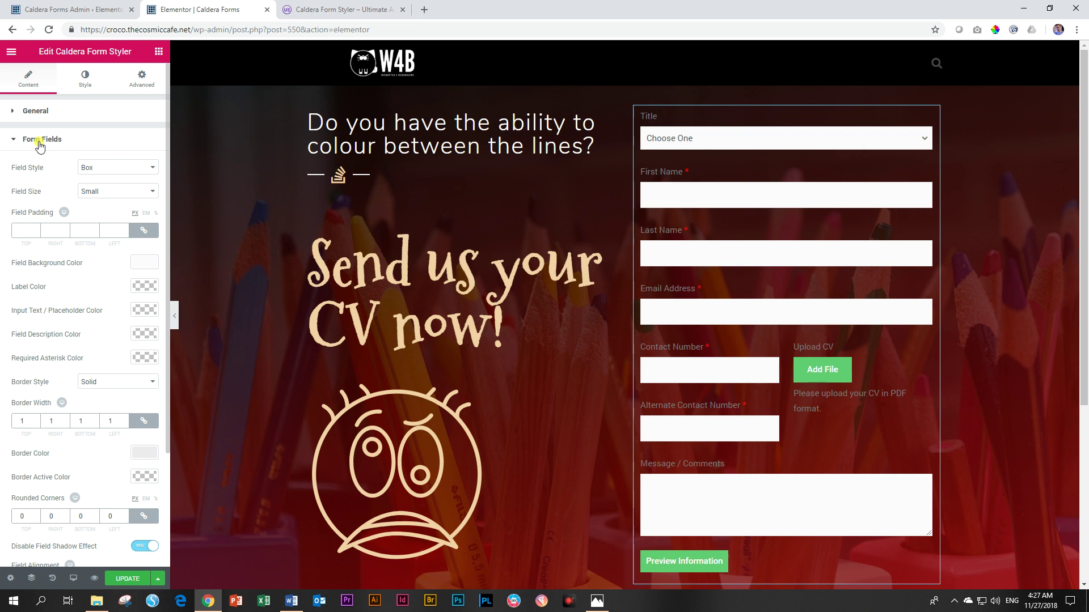
{"action": "scroll", "coordinate": [68, 162], "scroll_direction": "down", "scroll_amount": 2}
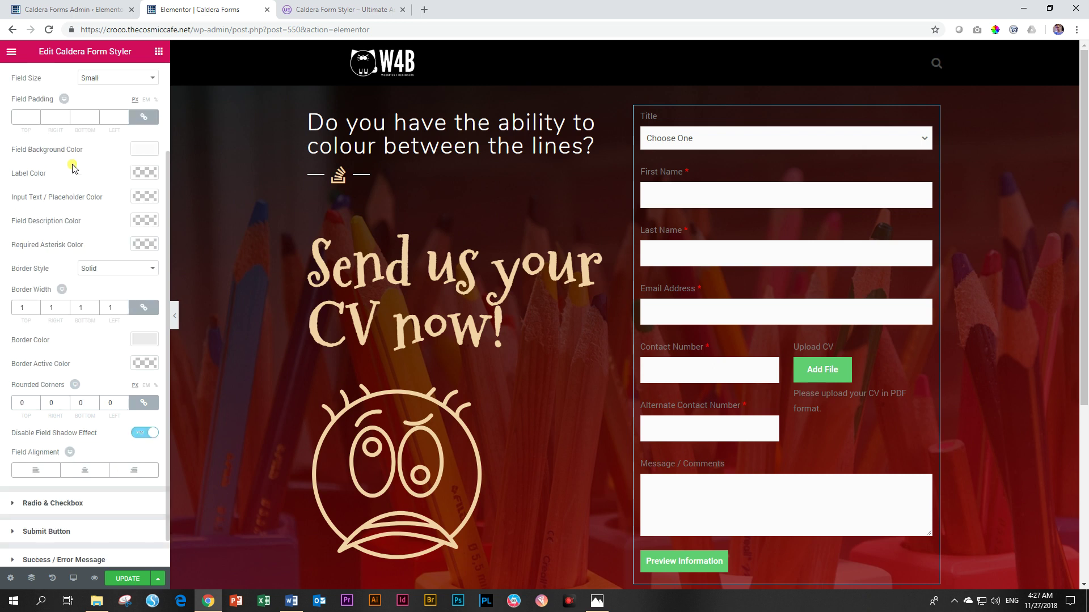
{"action": "left_click", "coordinate": [145, 150]}
{"action": "left_click", "coordinate": [60, 283]}
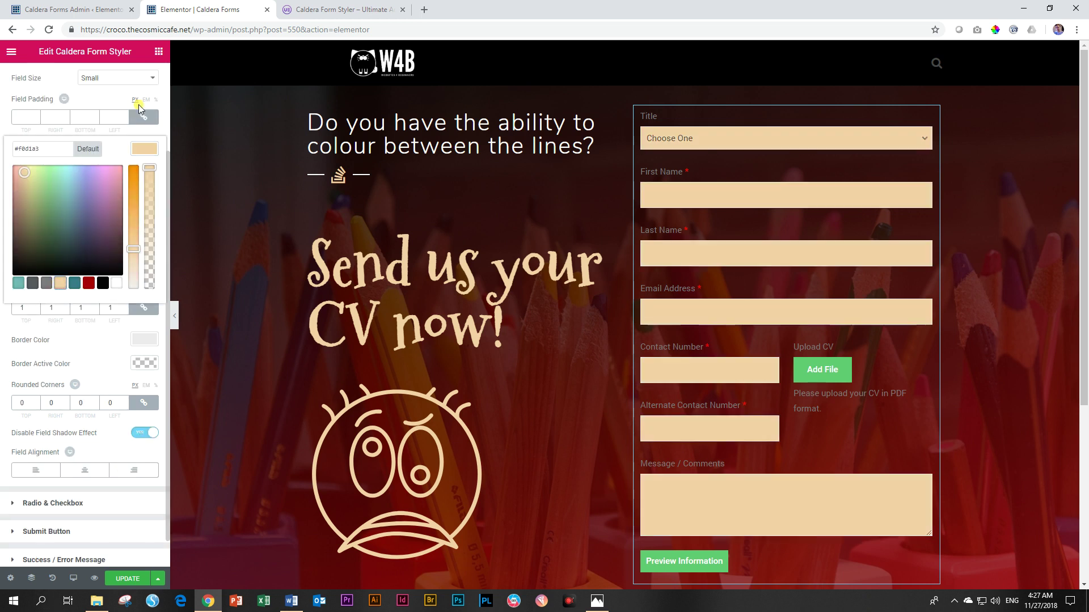
{"action": "left_click", "coordinate": [142, 146]}
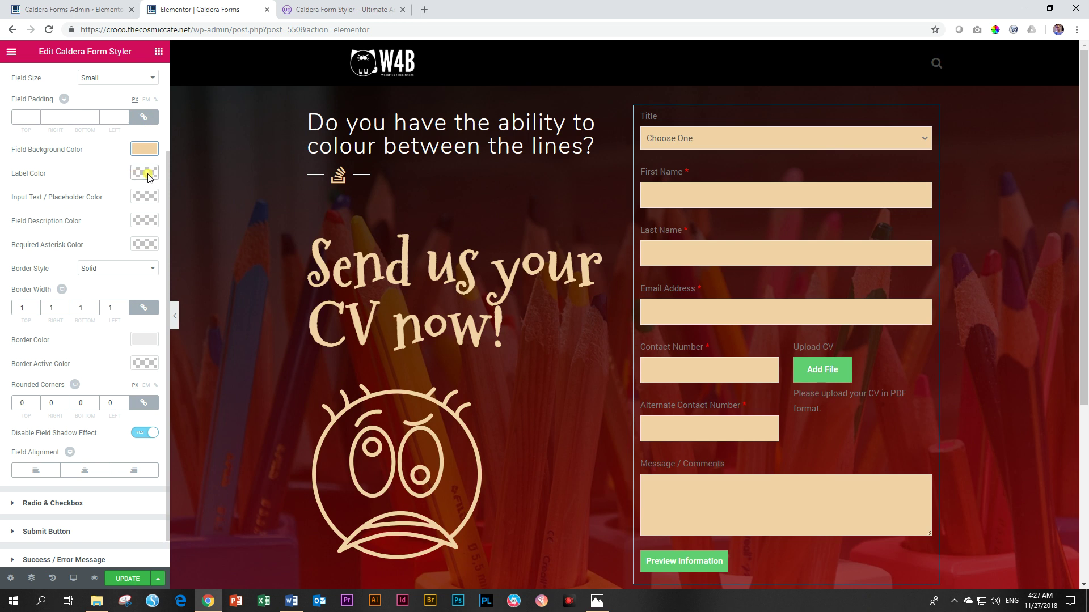
Step: Make the field labels white and the input and placeholder text black
{"action": "left_click", "coordinate": [146, 173]}
{"action": "left_click", "coordinate": [118, 306]}
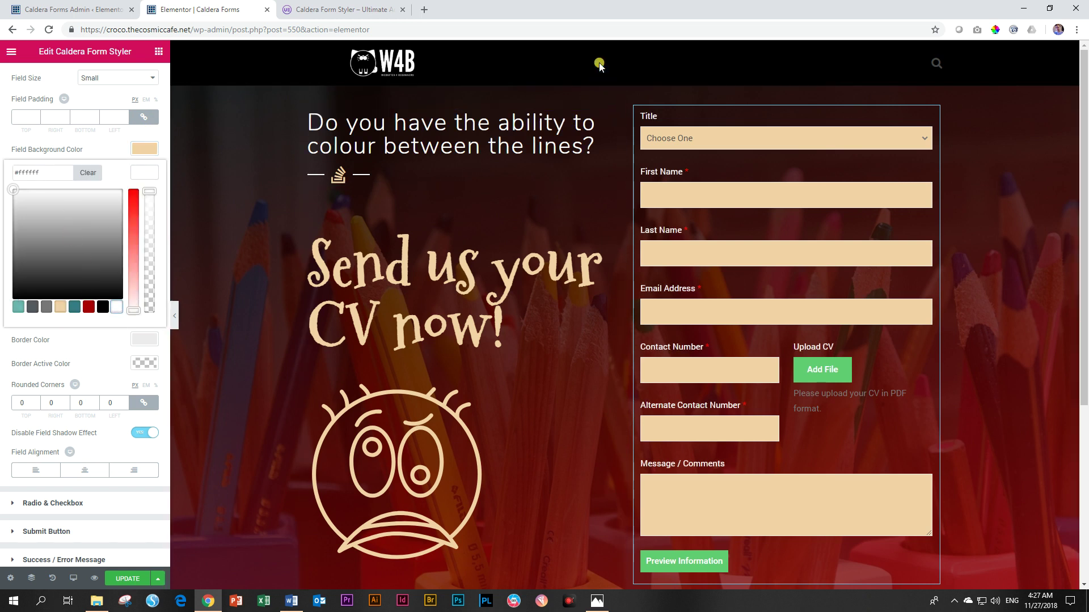
{"action": "left_click", "coordinate": [152, 174]}
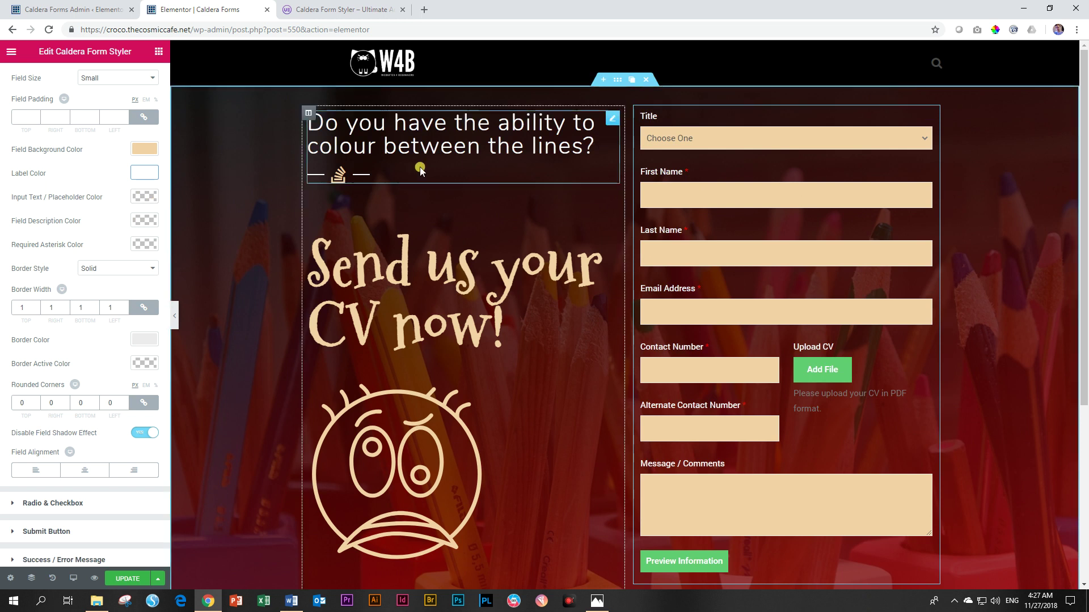
{"action": "left_click", "coordinate": [144, 197]}
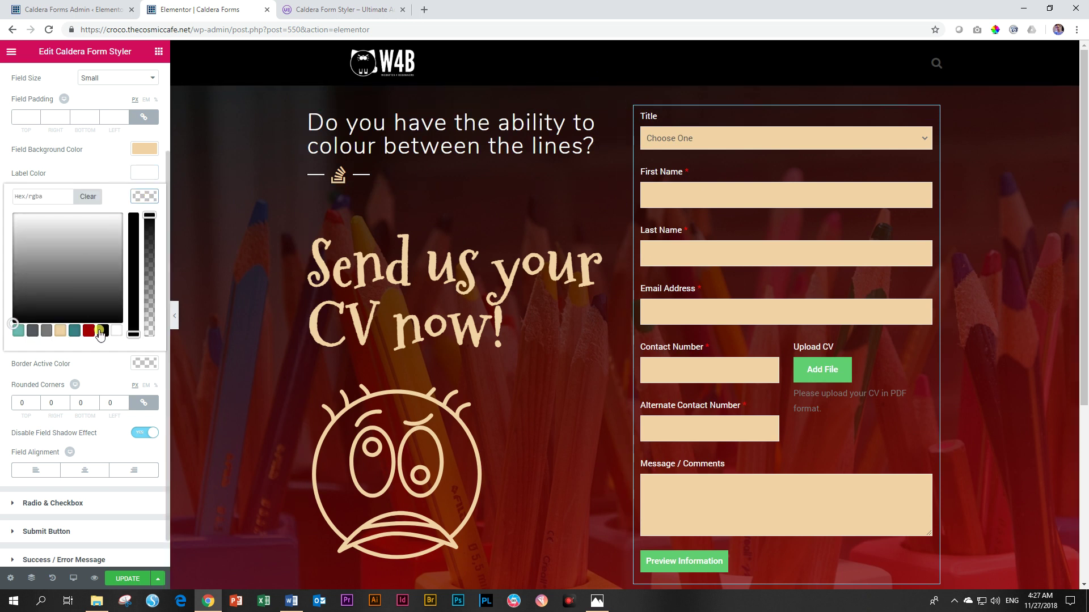
{"action": "left_click", "coordinate": [100, 332]}
{"action": "left_click", "coordinate": [146, 196]}
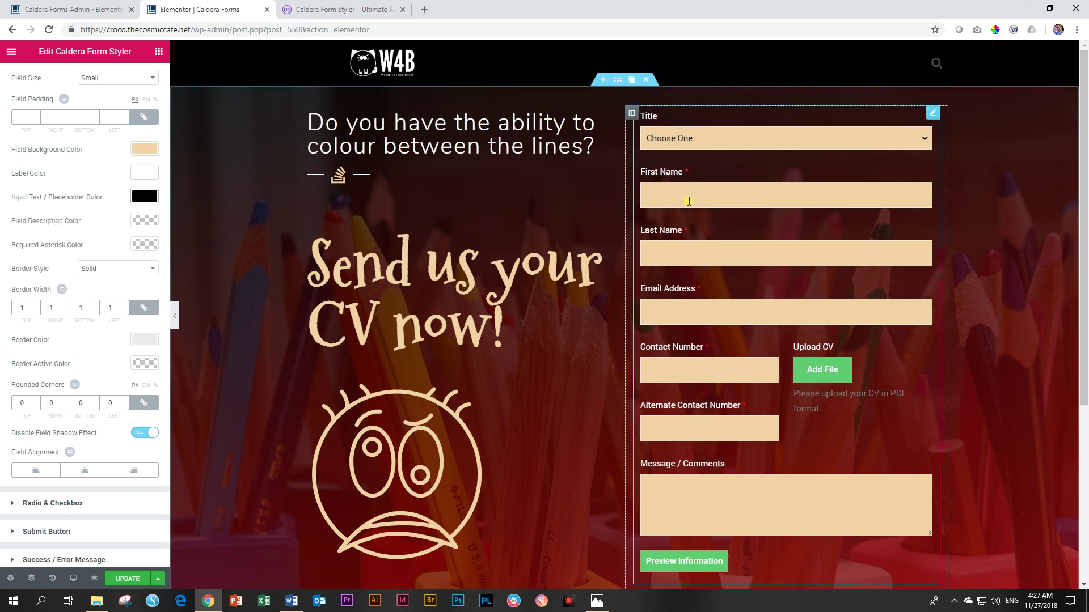
{"action": "left_click", "coordinate": [662, 138]}
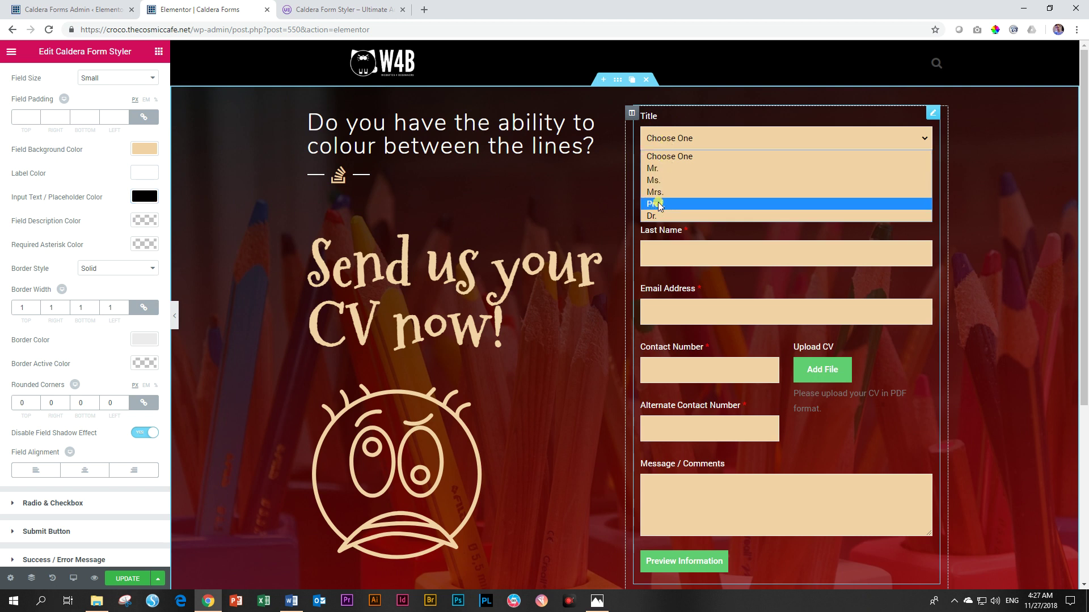
{"action": "left_click", "coordinate": [666, 129]}
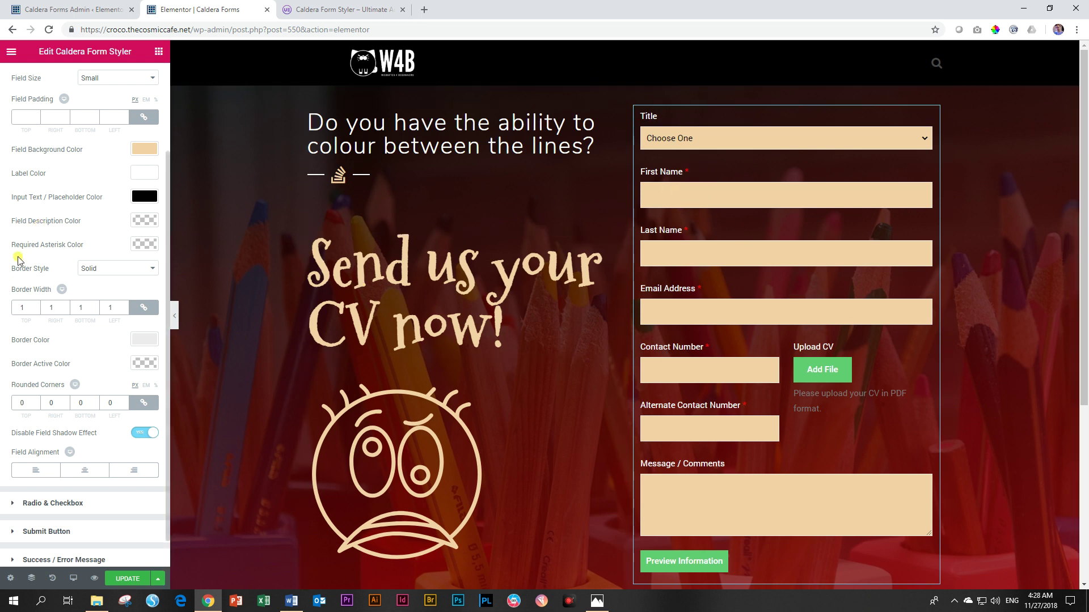
Step: Colour the field descriptions light teal and the required asterisks tan
{"action": "left_click", "coordinate": [145, 220]}
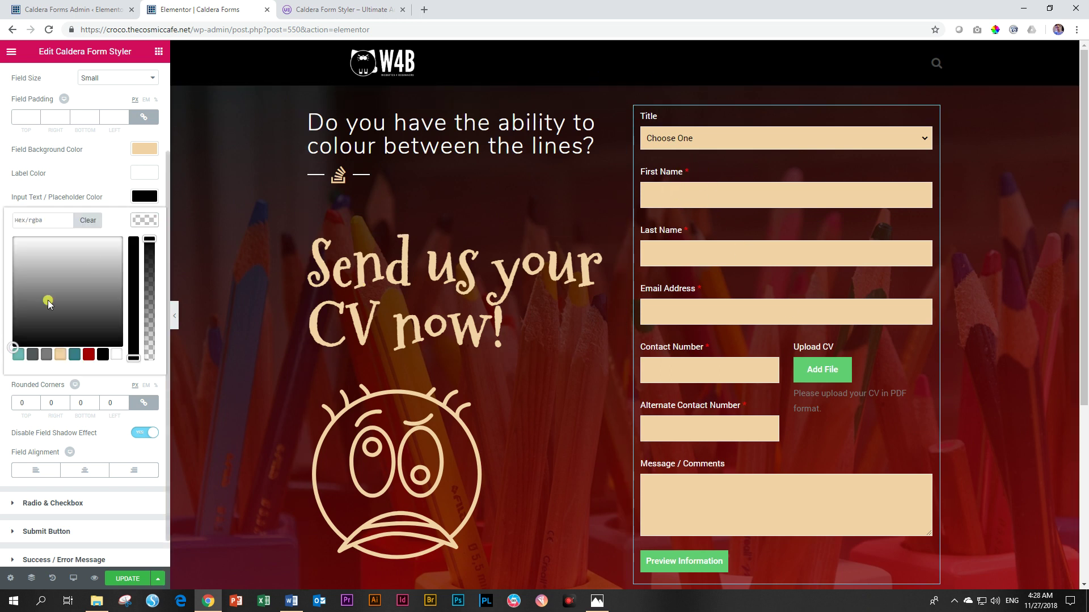
{"action": "left_click", "coordinate": [75, 355]}
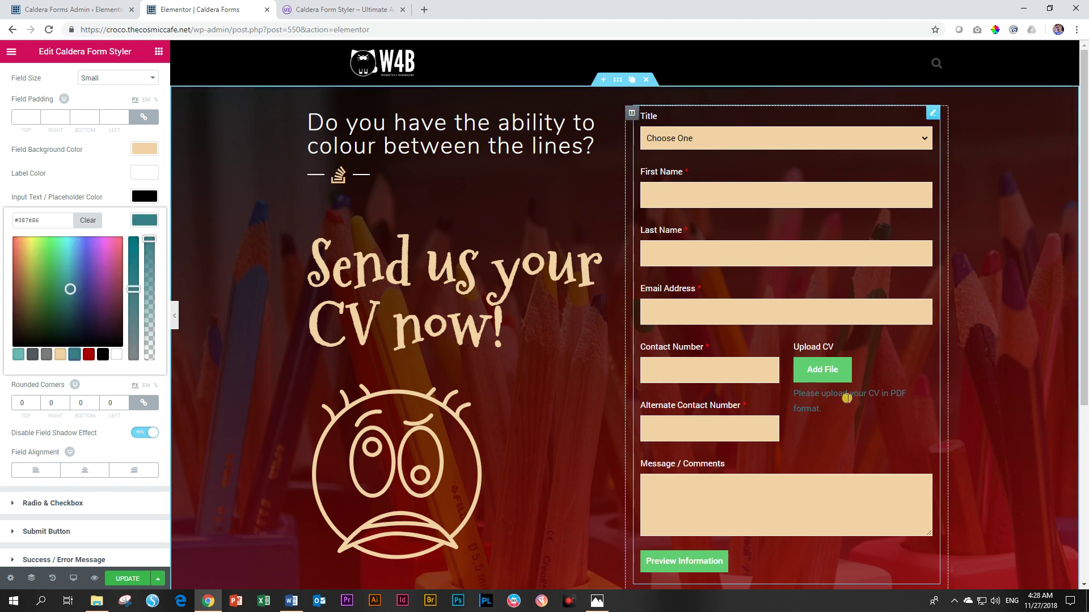
{"action": "left_click", "coordinate": [144, 222]}
{"action": "left_click", "coordinate": [144, 222]}
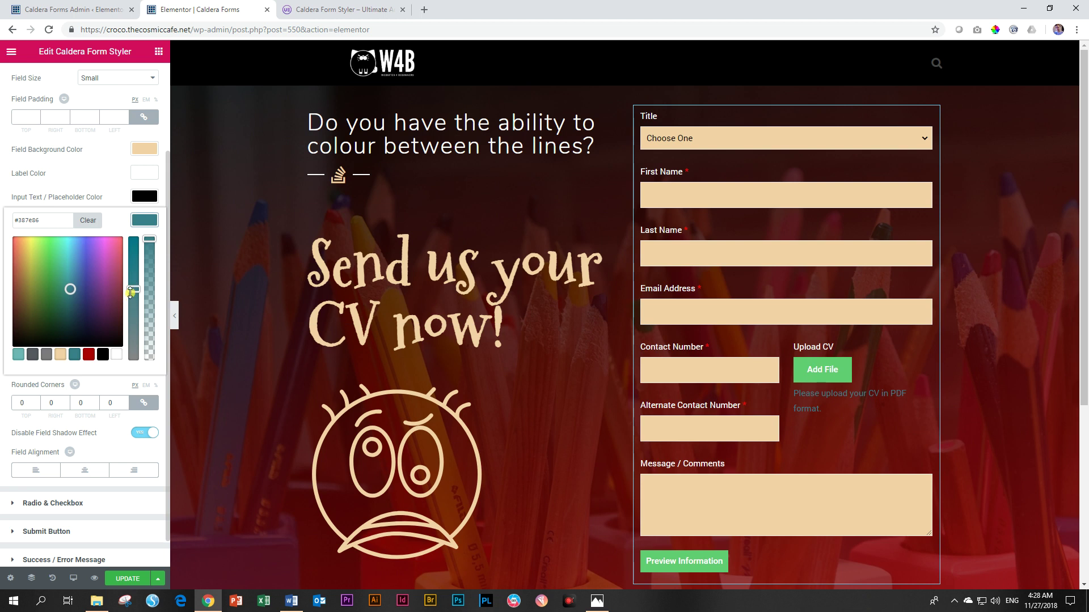
{"action": "mouse_move", "coordinate": [70, 289]}
{"action": "left_mouse_down"}
{"action": "mouse_move", "coordinate": [69, 257]}
{"action": "mouse_move", "coordinate": [62, 269]}
{"action": "left_mouse_up"}
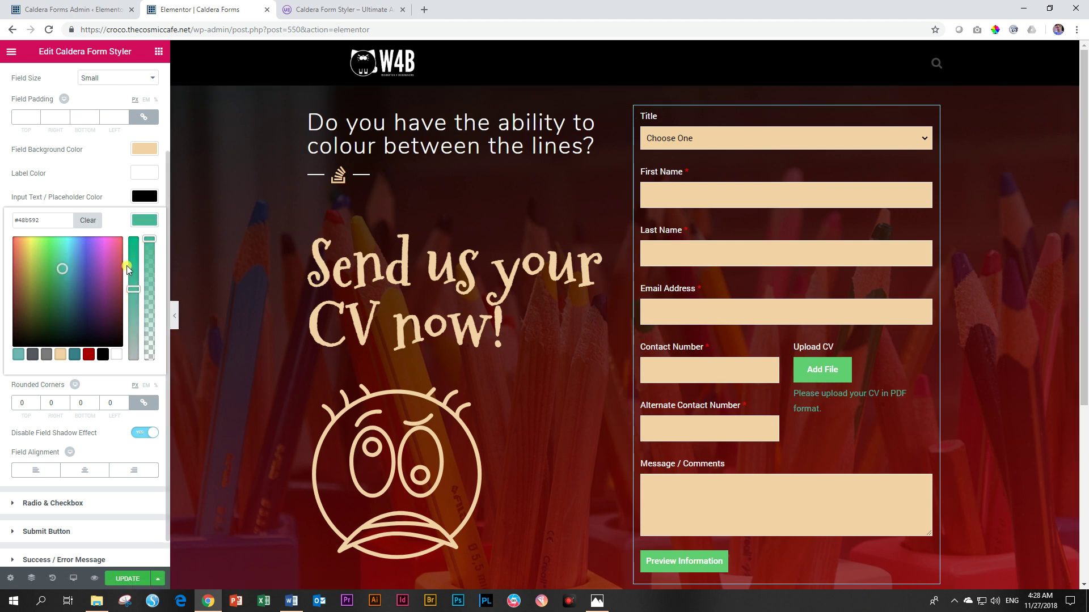
{"action": "left_click", "coordinate": [144, 221]}
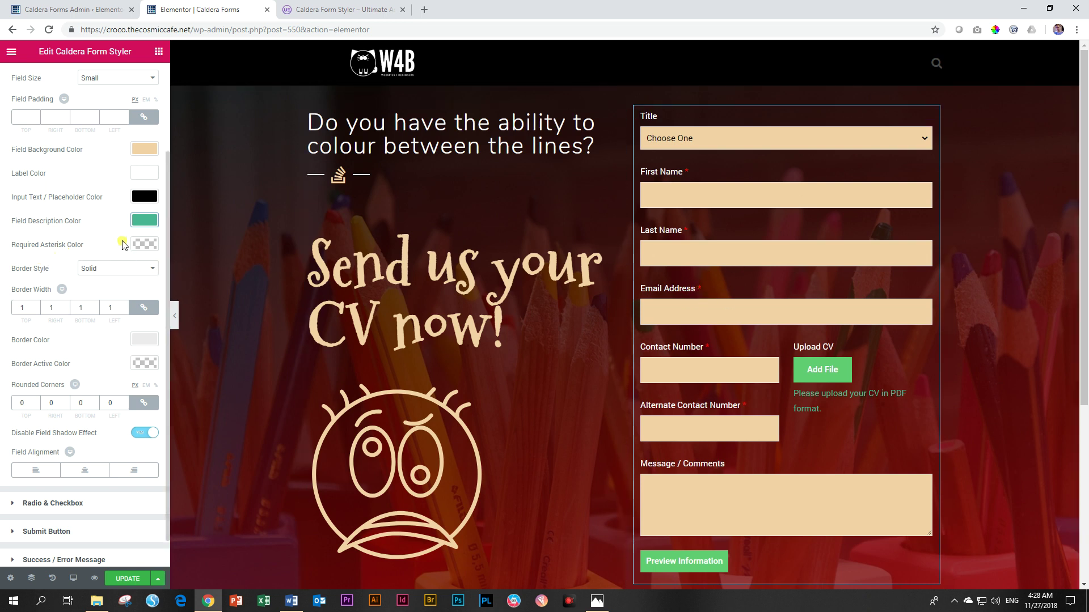
{"action": "left_click", "coordinate": [144, 244]}
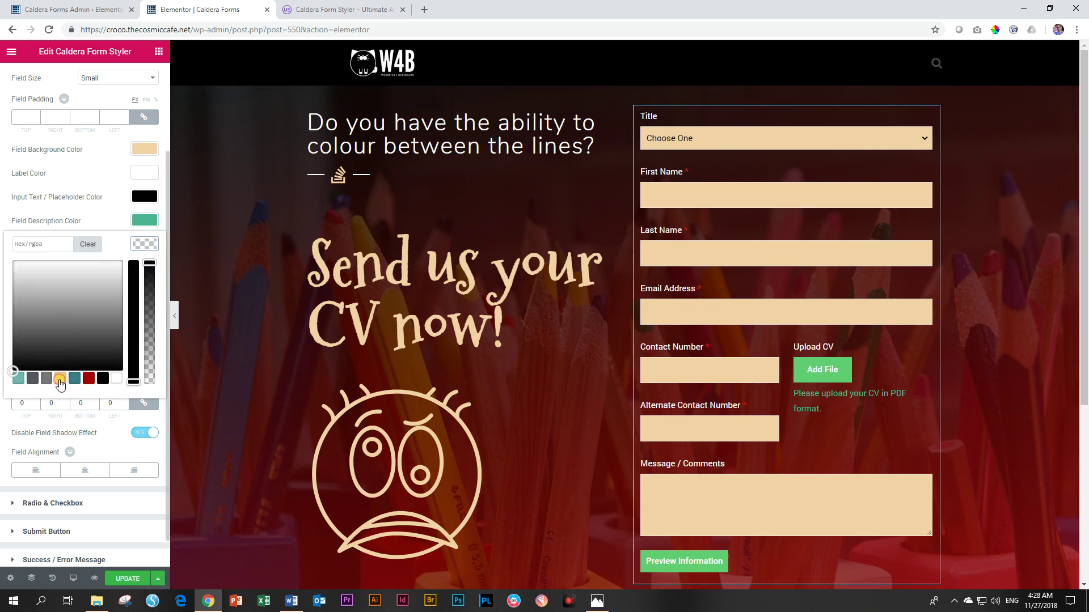
{"action": "left_click", "coordinate": [60, 384]}
{"action": "left_click", "coordinate": [150, 247]}
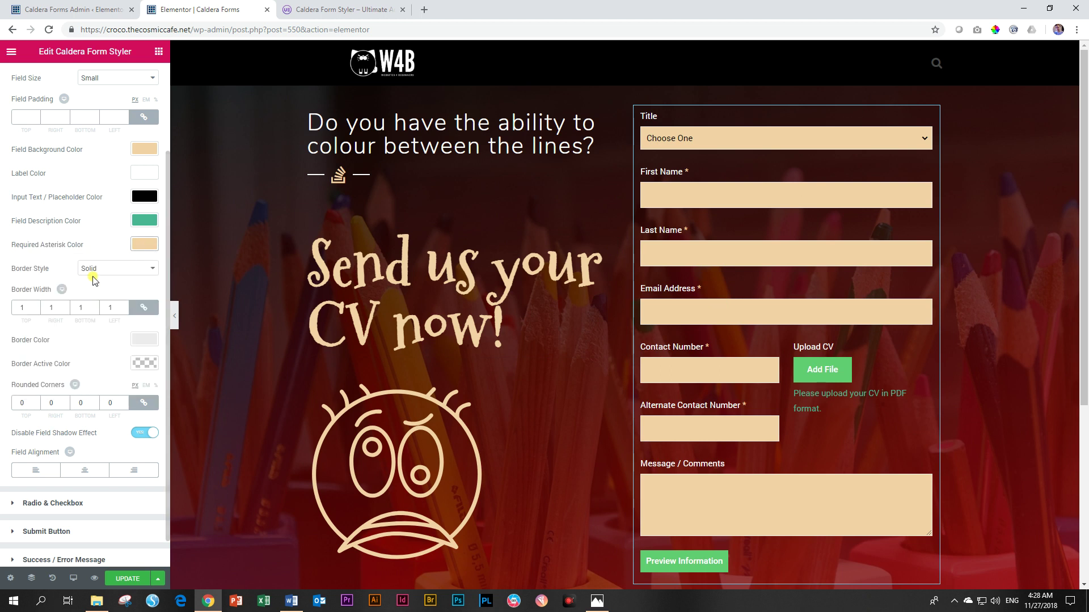
Step: Set the field border width to 2 and the active border colour to black
{"action": "scroll", "coordinate": [83, 296], "scroll_direction": "down", "scroll_amount": 1}
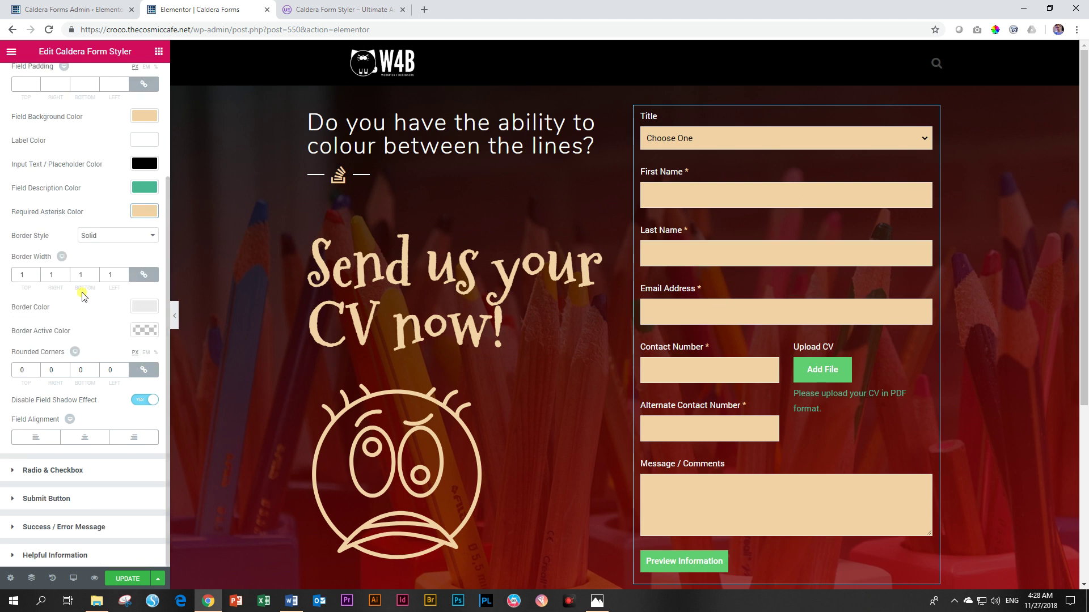
{"action": "left_click", "coordinate": [147, 305]}
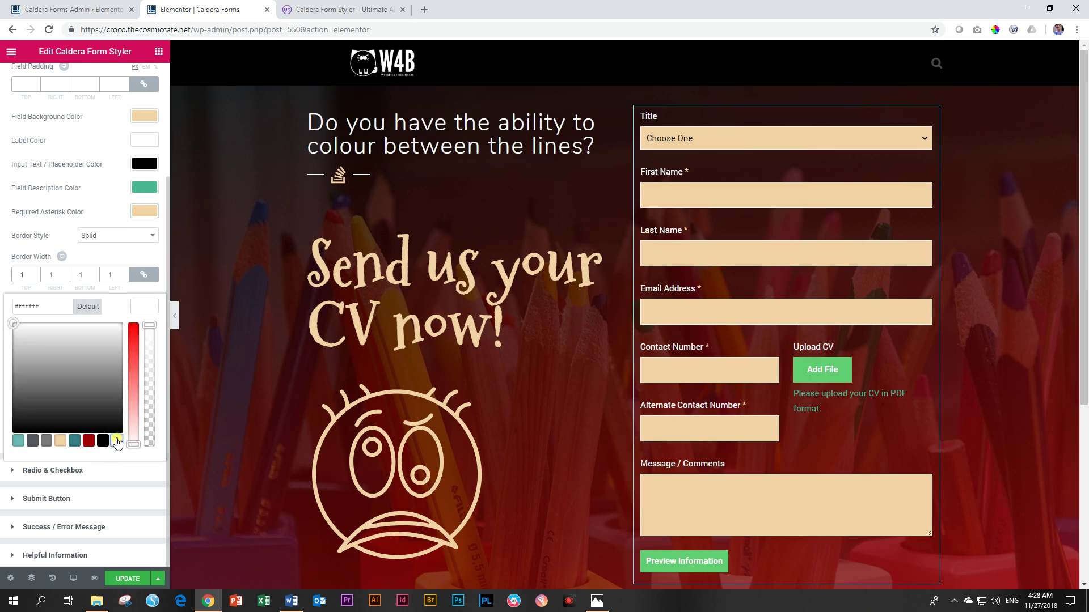
{"action": "left_click", "coordinate": [126, 272]}
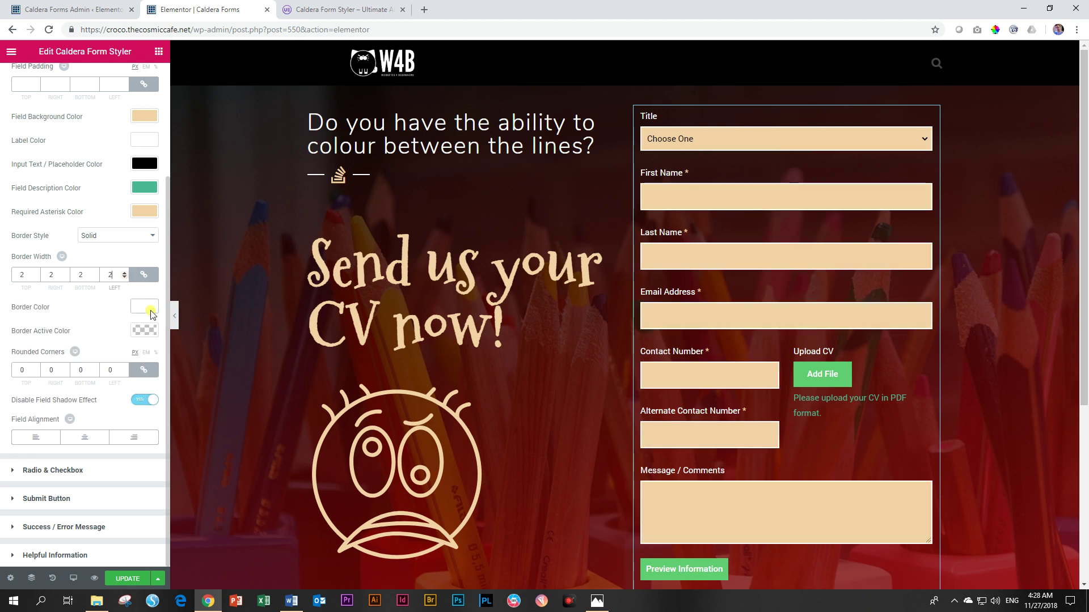
{"action": "left_click", "coordinate": [144, 332]}
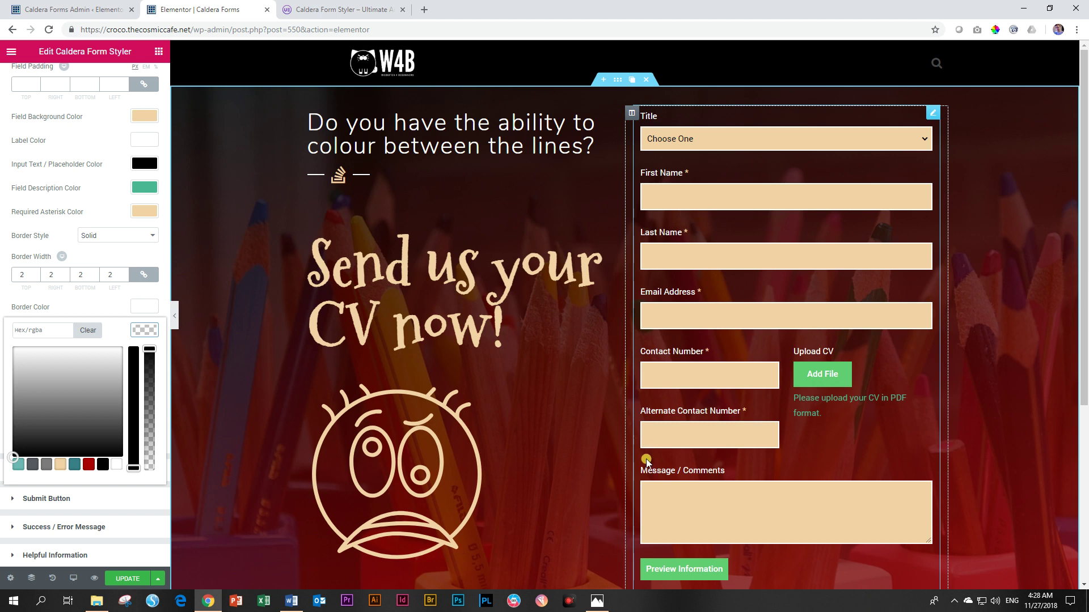
{"action": "left_click", "coordinate": [710, 518]}
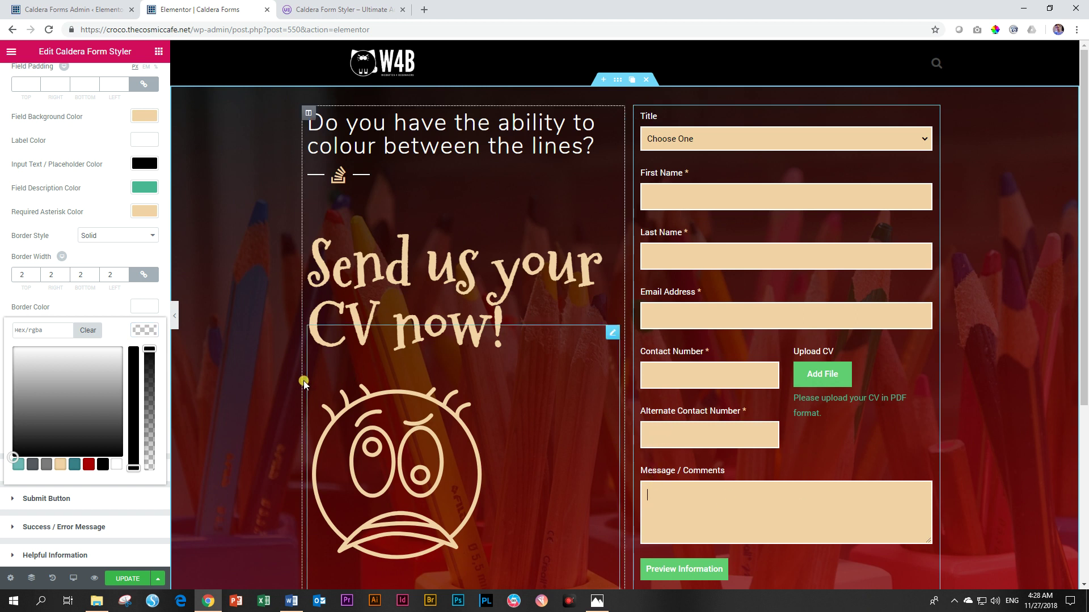
{"action": "left_click", "coordinate": [103, 465]}
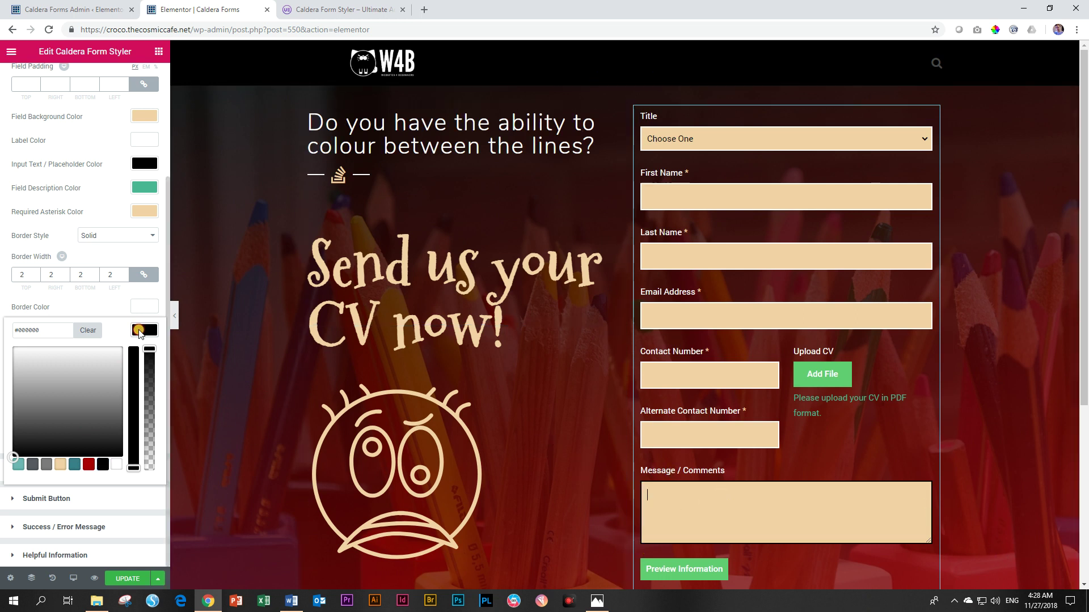
{"action": "left_click", "coordinate": [140, 331]}
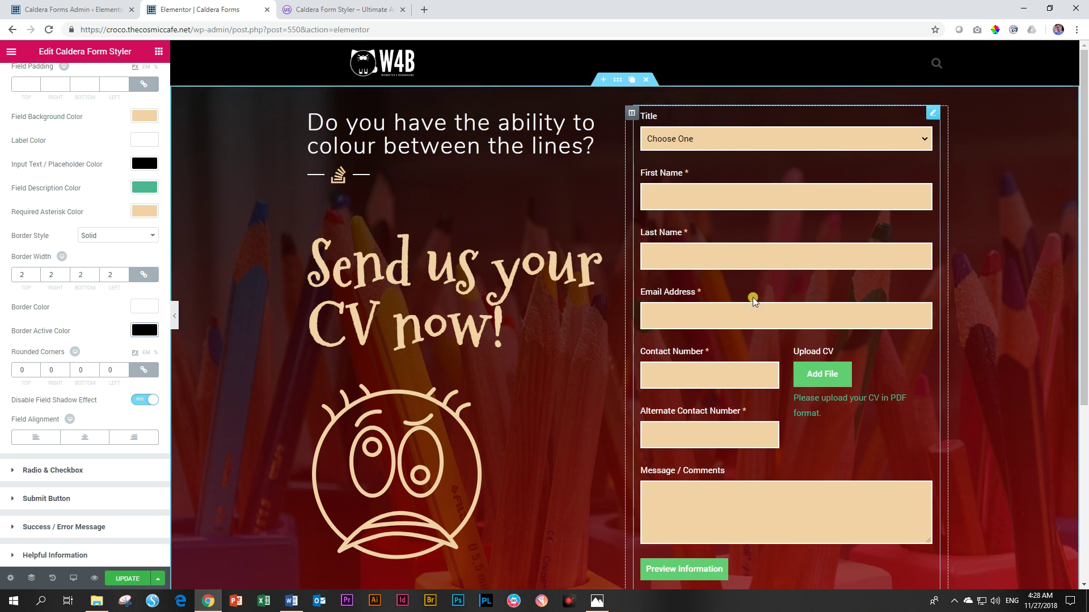
{"action": "scroll", "coordinate": [757, 299], "scroll_direction": "down", "scroll_amount": 3}
{"action": "scroll", "coordinate": [762, 304], "scroll_direction": "up", "scroll_amount": 3}
{"action": "scroll", "coordinate": [110, 204], "scroll_direction": "up", "scroll_amount": 3}
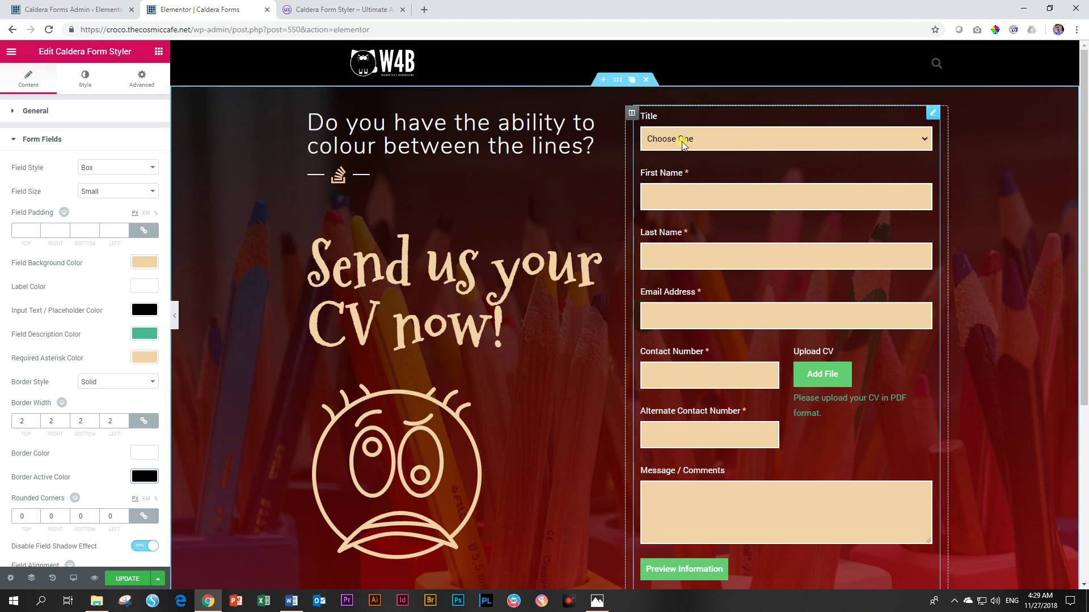
Step: Zero the field padding and try the Large field size before reverting to Small
{"action": "left_click", "coordinate": [22, 225]}
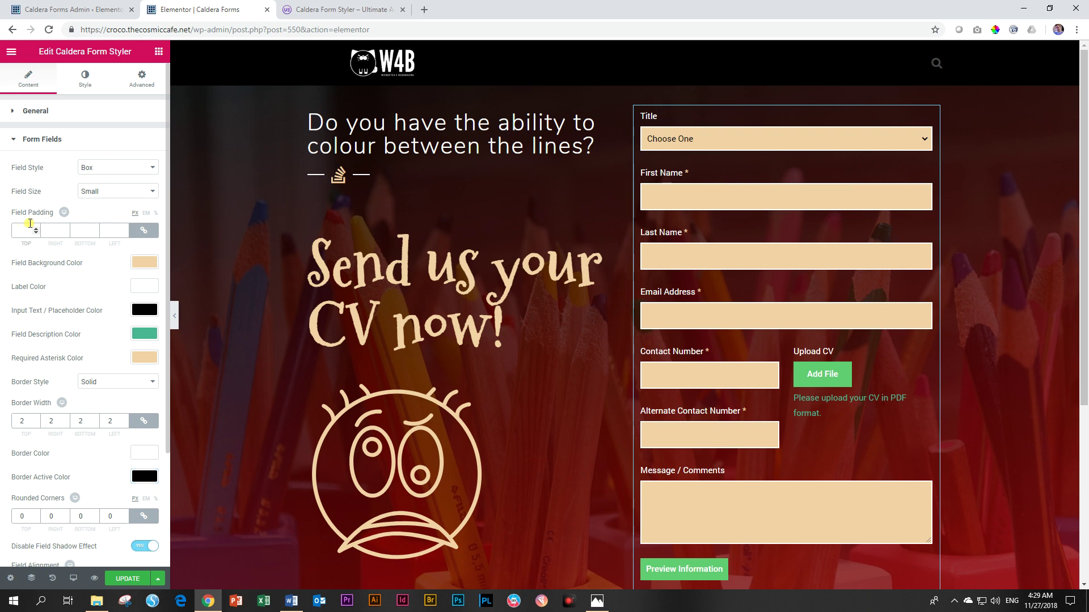
{"action": "type", "text": "0"}
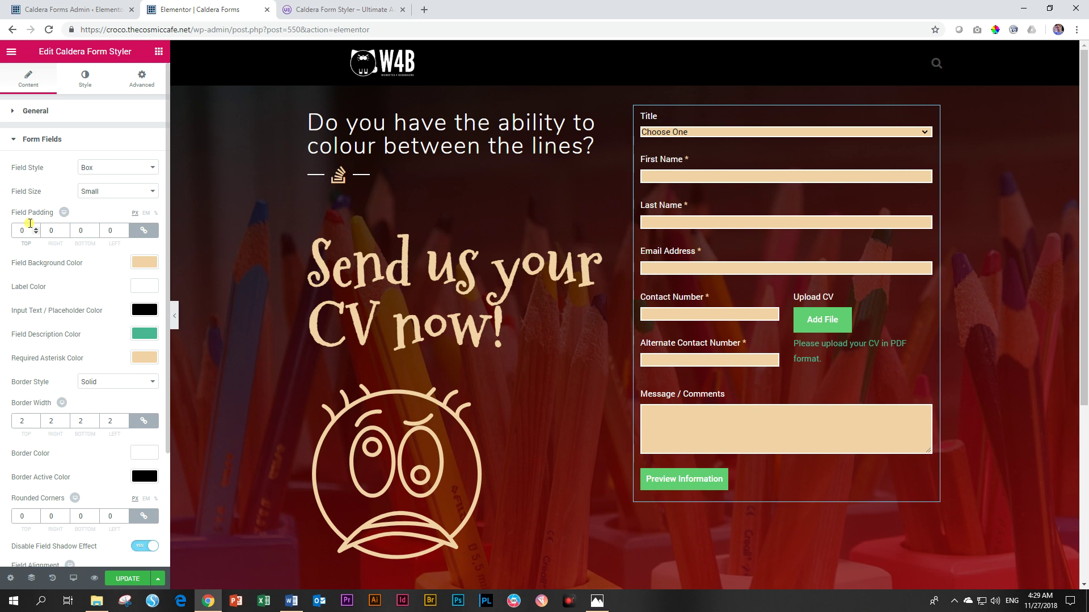
{"action": "left_click", "coordinate": [91, 191]}
{"action": "left_click", "coordinate": [88, 233]}
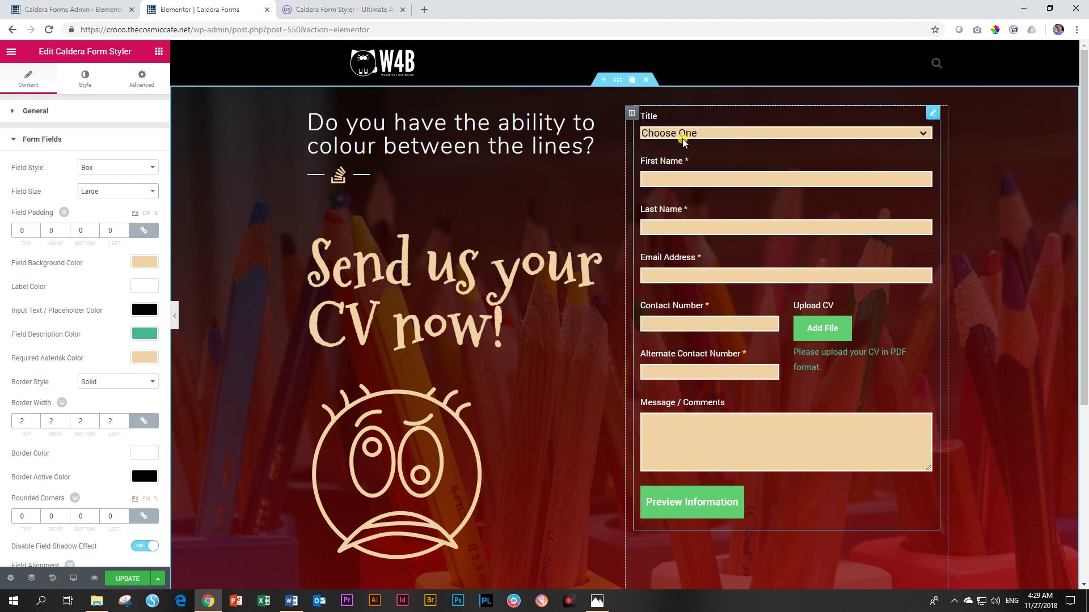
{"action": "left_click", "coordinate": [121, 193]}
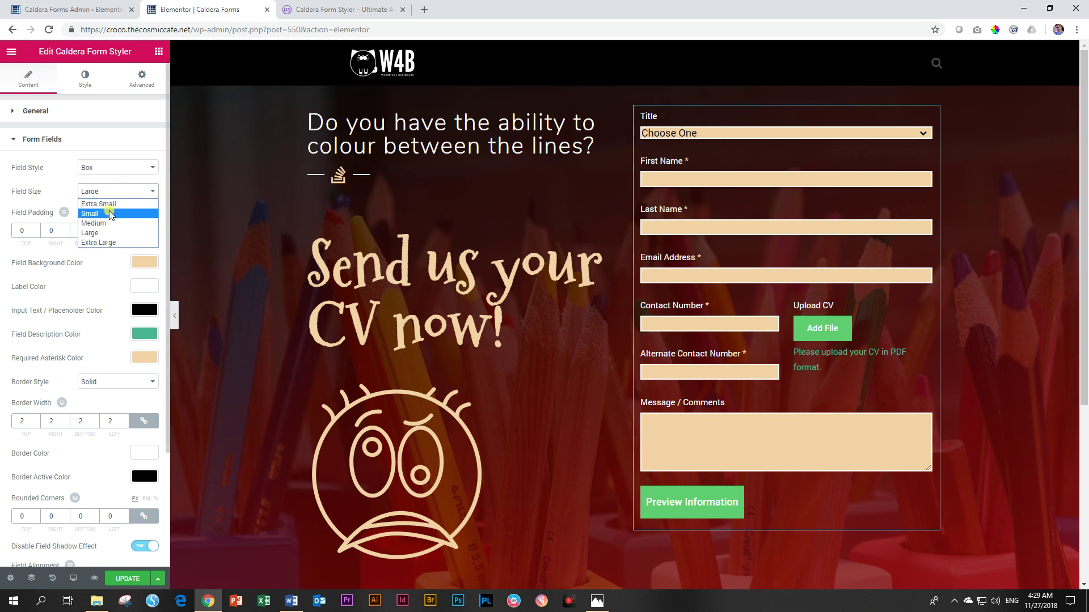
{"action": "left_click", "coordinate": [107, 212]}
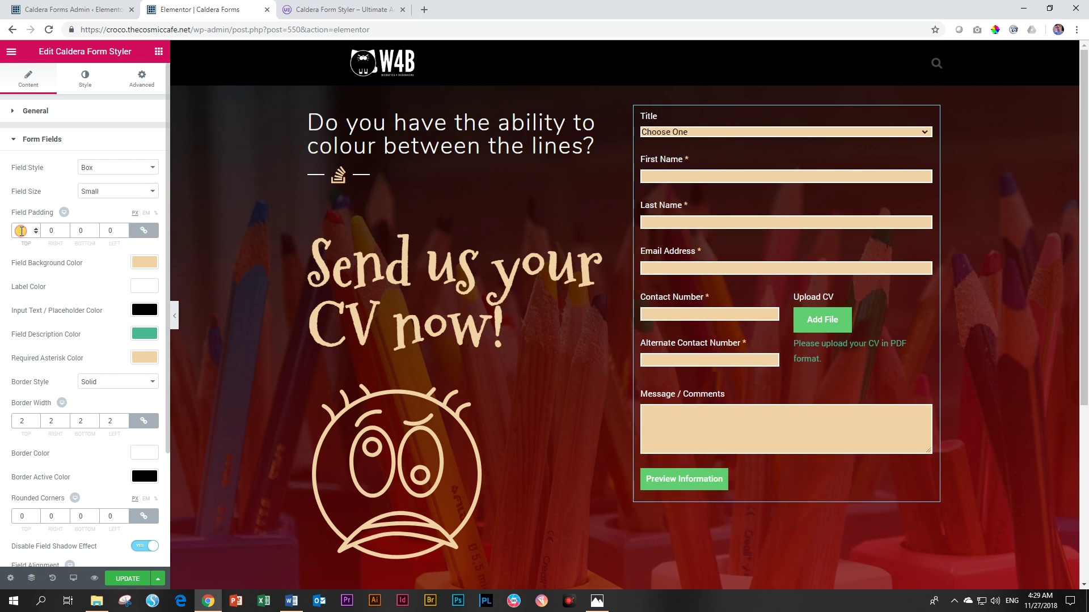
Step: Set the linked field padding to 7 on top, right, bottom and left
{"action": "type", "text": "5"}
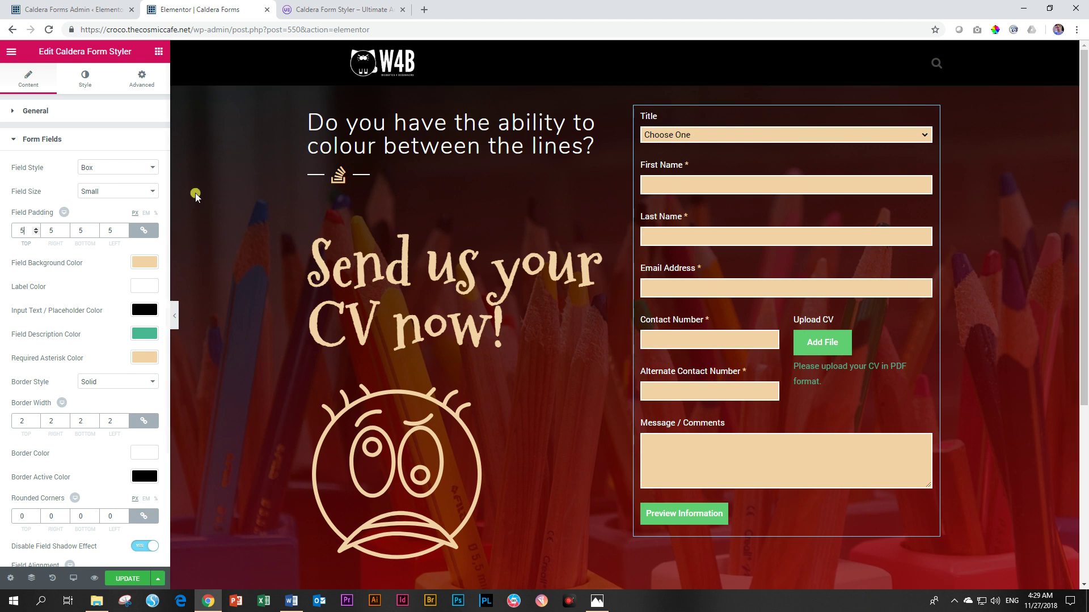
{"action": "left_click", "coordinate": [37, 228]}
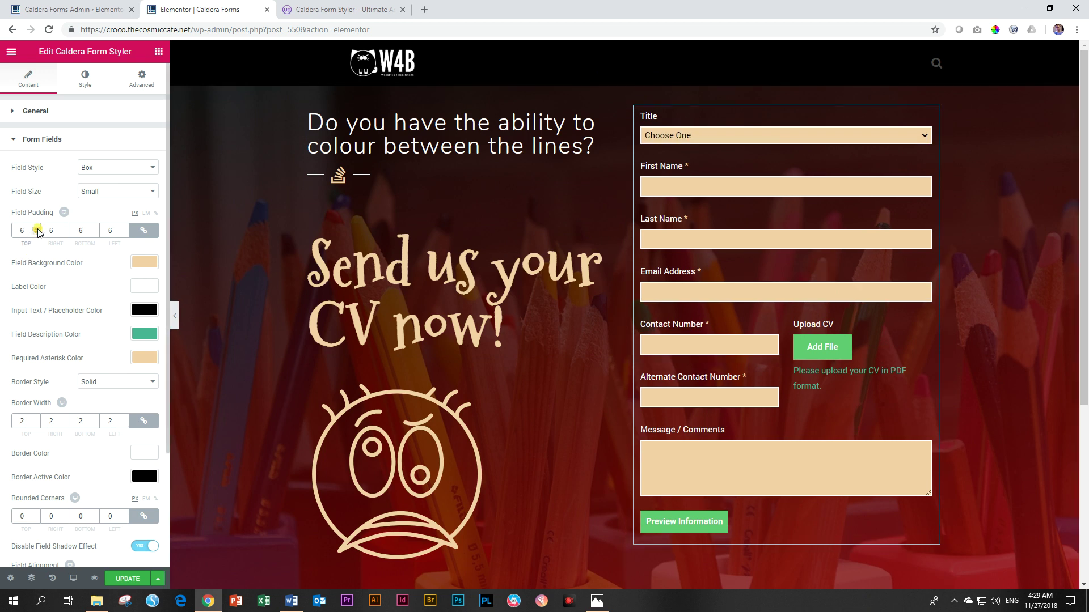
{"action": "left_click", "coordinate": [38, 229]}
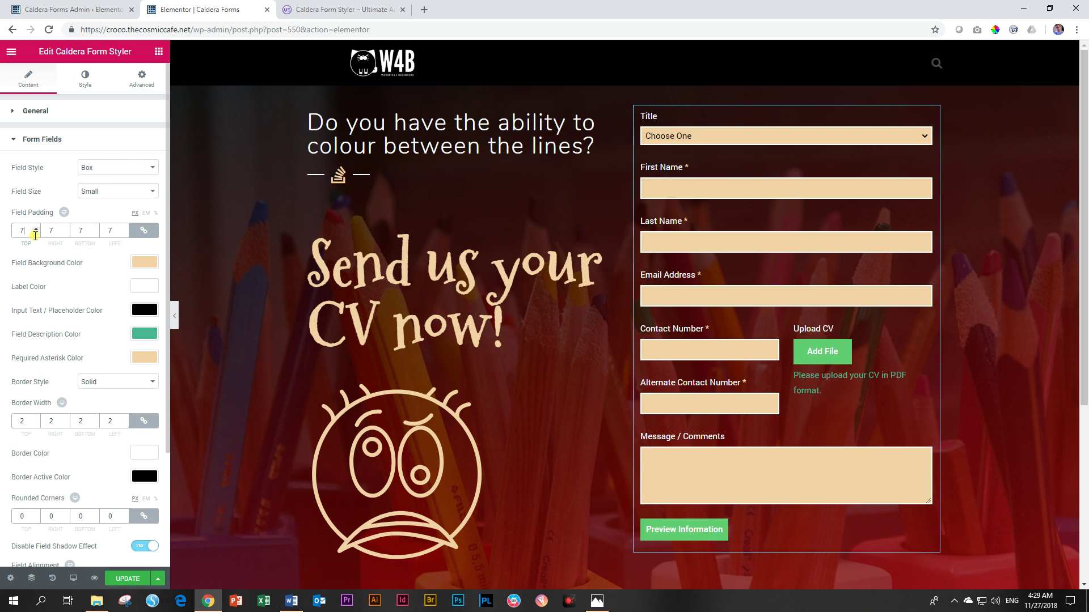
{"action": "scroll", "coordinate": [34, 235], "scroll_direction": "down", "scroll_amount": 3}
{"action": "scroll", "coordinate": [49, 236], "scroll_direction": "up", "scroll_amount": 2}
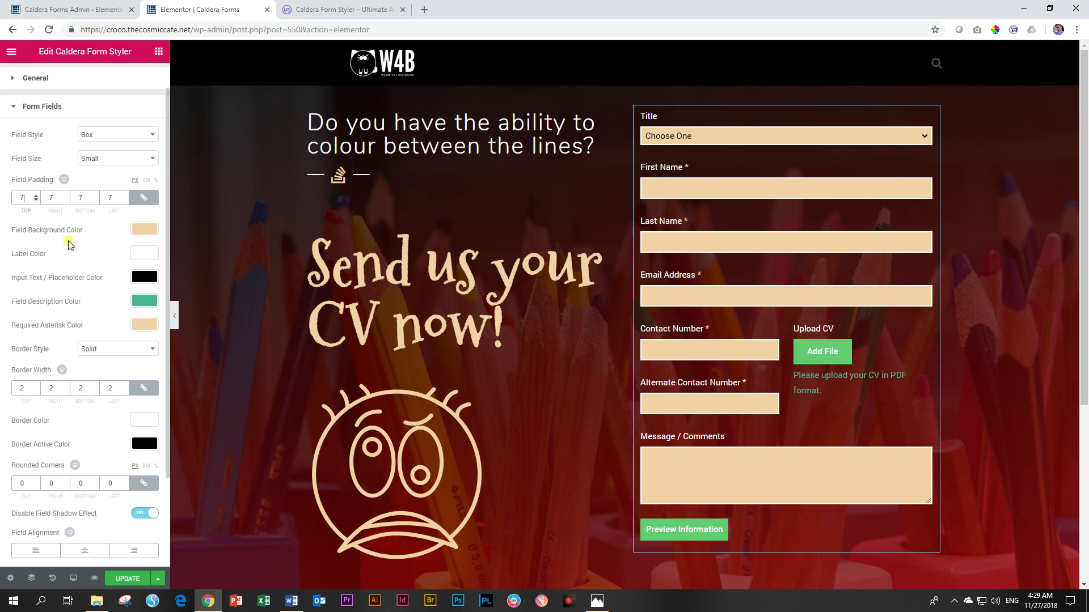
{"action": "scroll", "coordinate": [70, 245], "scroll_direction": "down", "scroll_amount": 2}
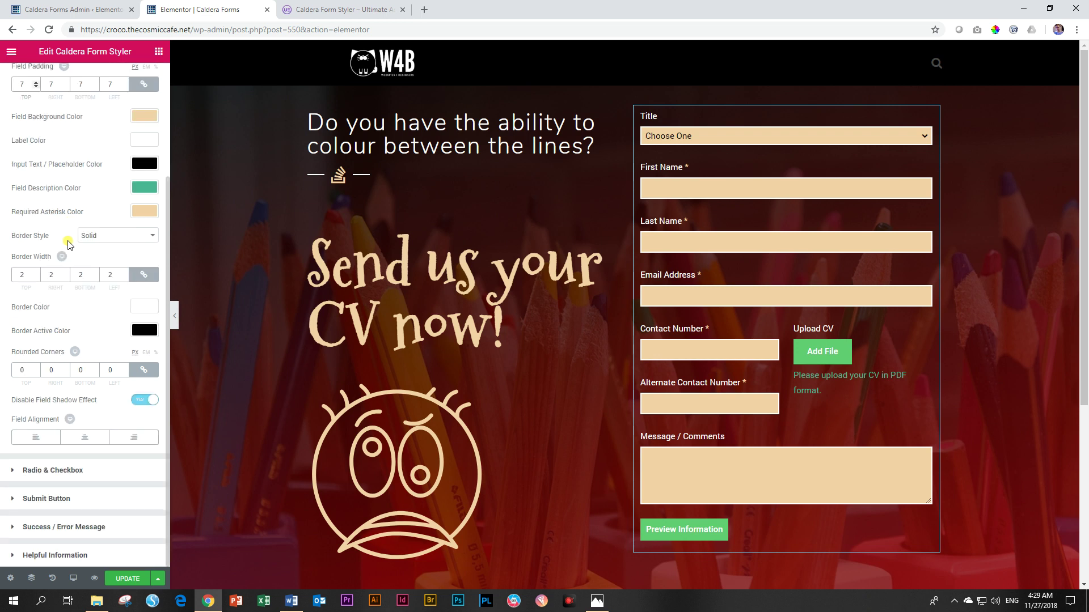
{"action": "scroll", "coordinate": [71, 245], "scroll_direction": "up", "scroll_amount": 2}
{"action": "scroll", "coordinate": [68, 243], "scroll_direction": "down", "scroll_amount": 2}
{"action": "scroll", "coordinate": [57, 216], "scroll_direction": "up", "scroll_amount": 3}
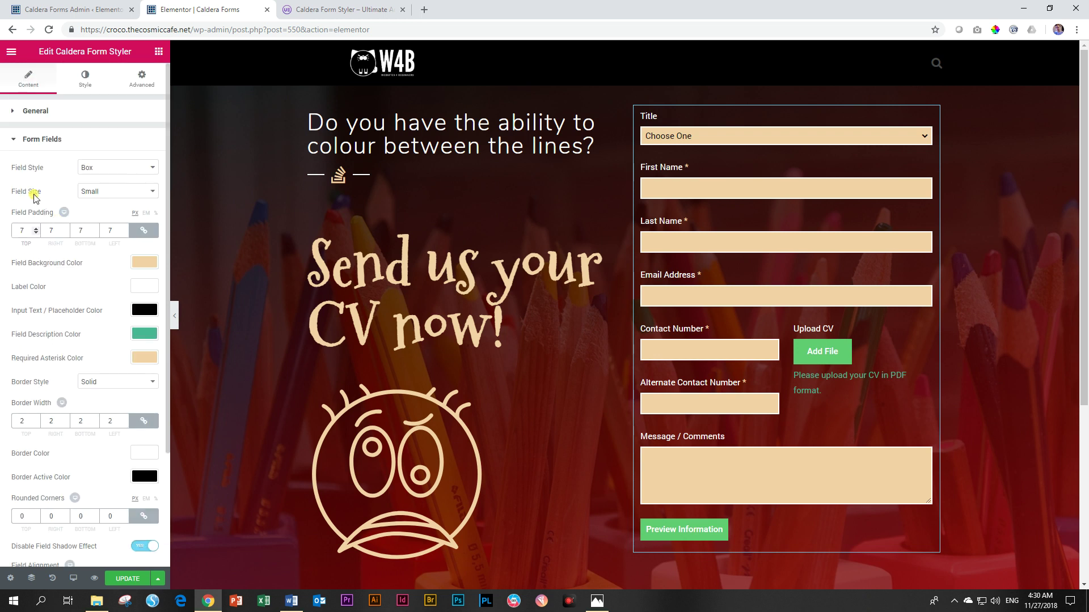
Step: Give the Submit Button a Classic background in black #000000
{"action": "left_click", "coordinate": [41, 142]}
{"action": "left_click", "coordinate": [34, 169]}
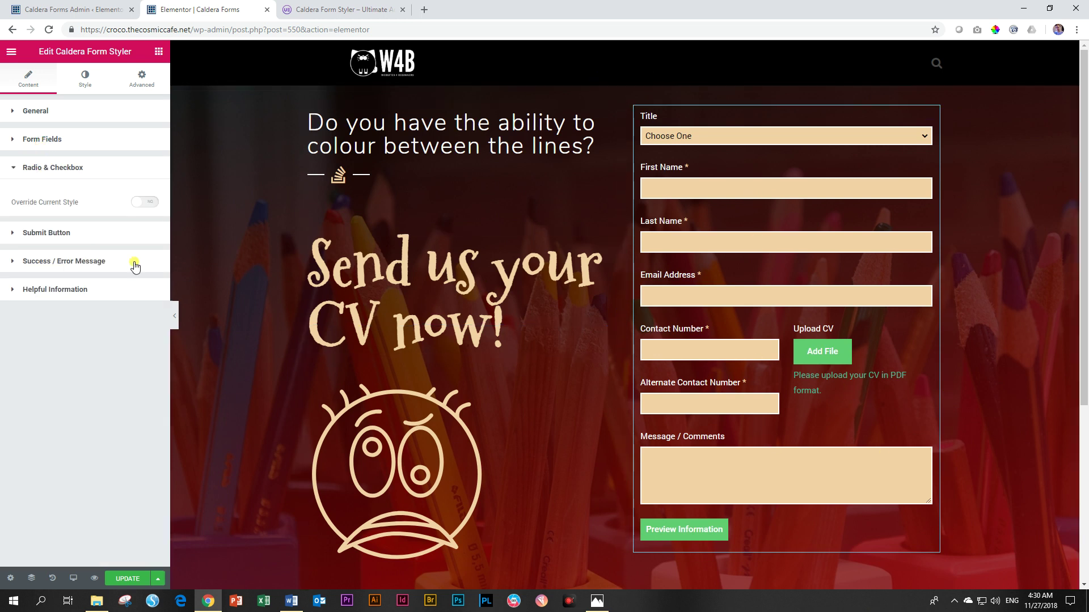
{"action": "left_click", "coordinate": [45, 182]}
{"action": "left_click", "coordinate": [39, 194]}
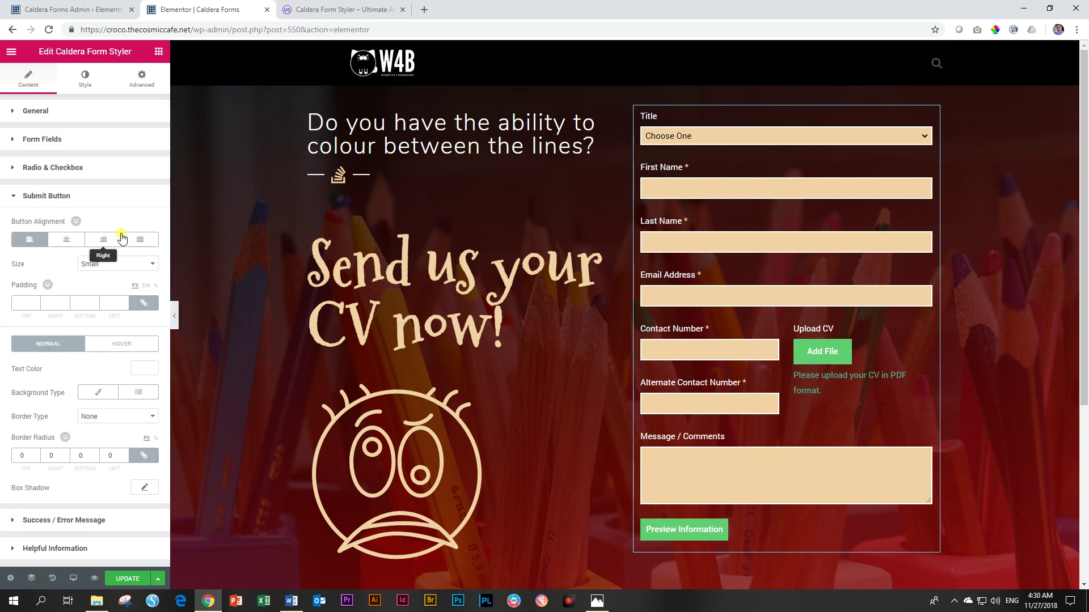
{"action": "left_click", "coordinate": [98, 392]}
{"action": "scroll", "coordinate": [138, 393], "scroll_direction": "down", "scroll_amount": 2}
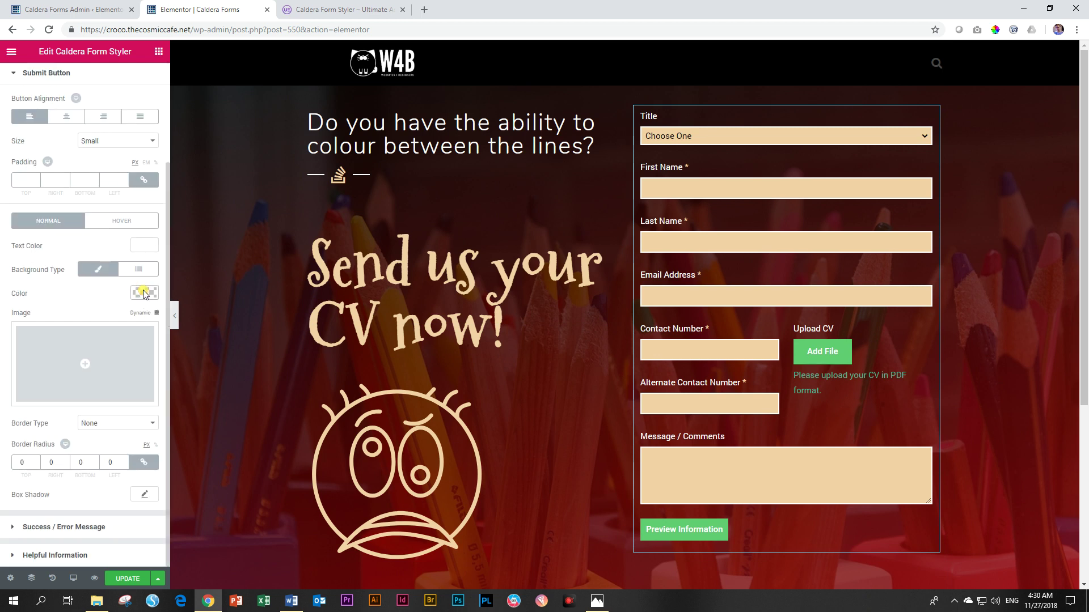
{"action": "left_click", "coordinate": [144, 293]}
{"action": "left_click", "coordinate": [102, 427]}
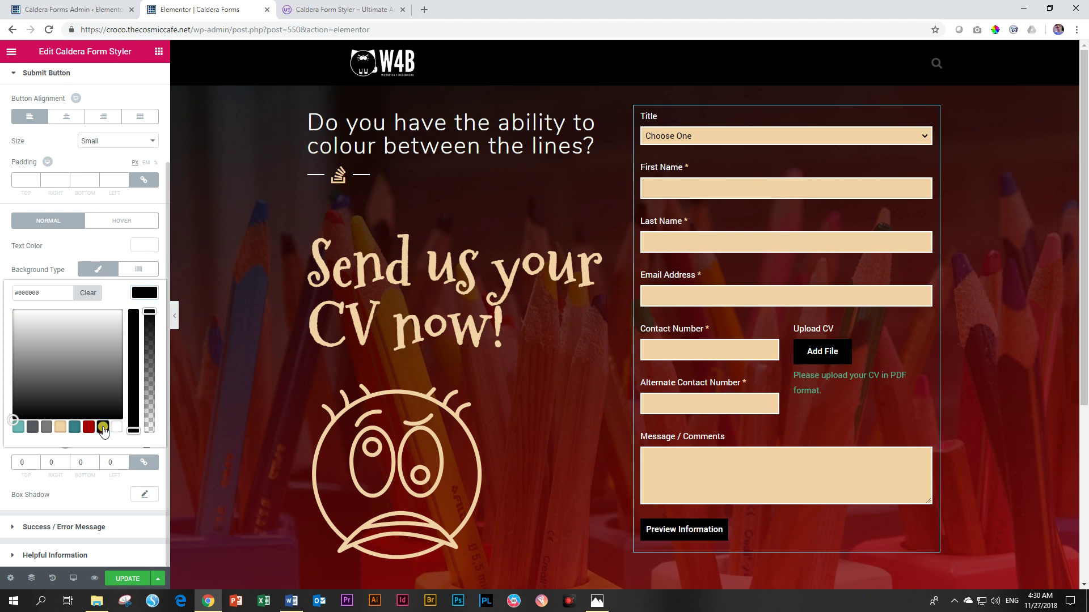
{"action": "left_click", "coordinate": [142, 293]}
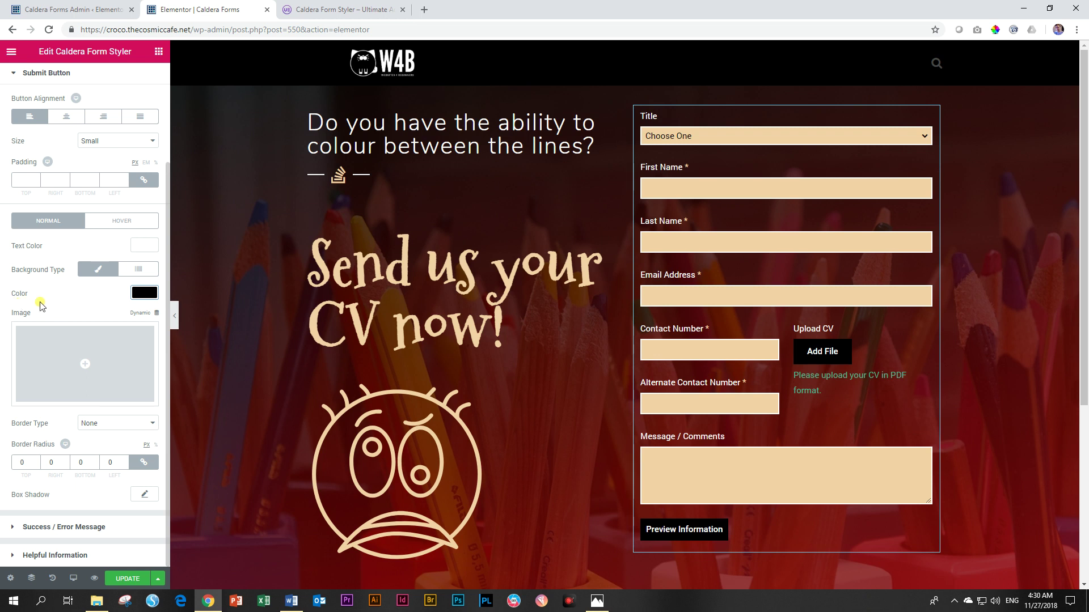
{"action": "left_click", "coordinate": [58, 528]}
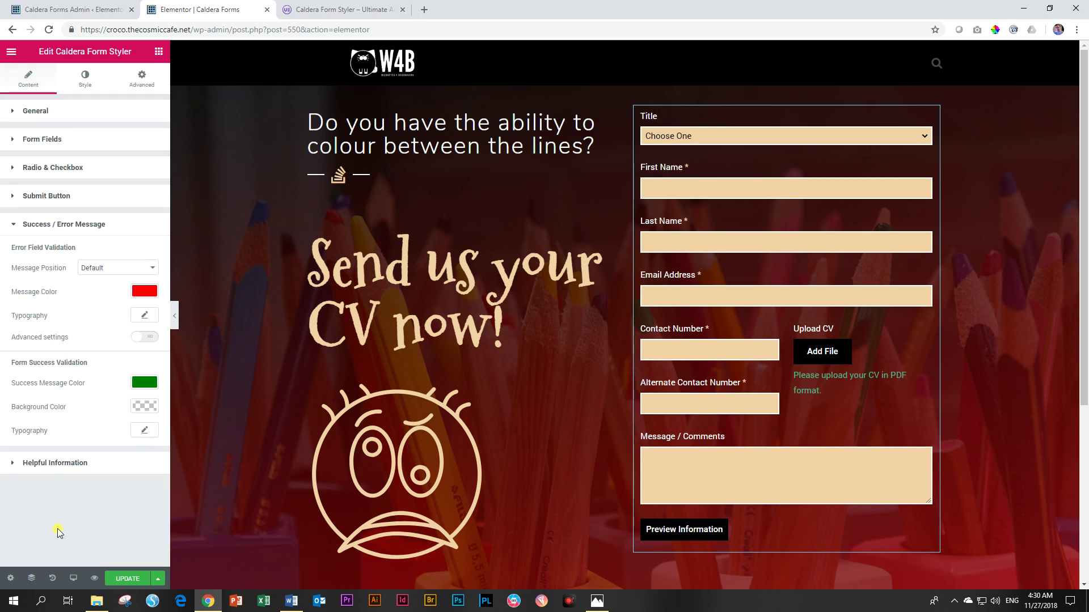
{"action": "left_click", "coordinate": [55, 464]}
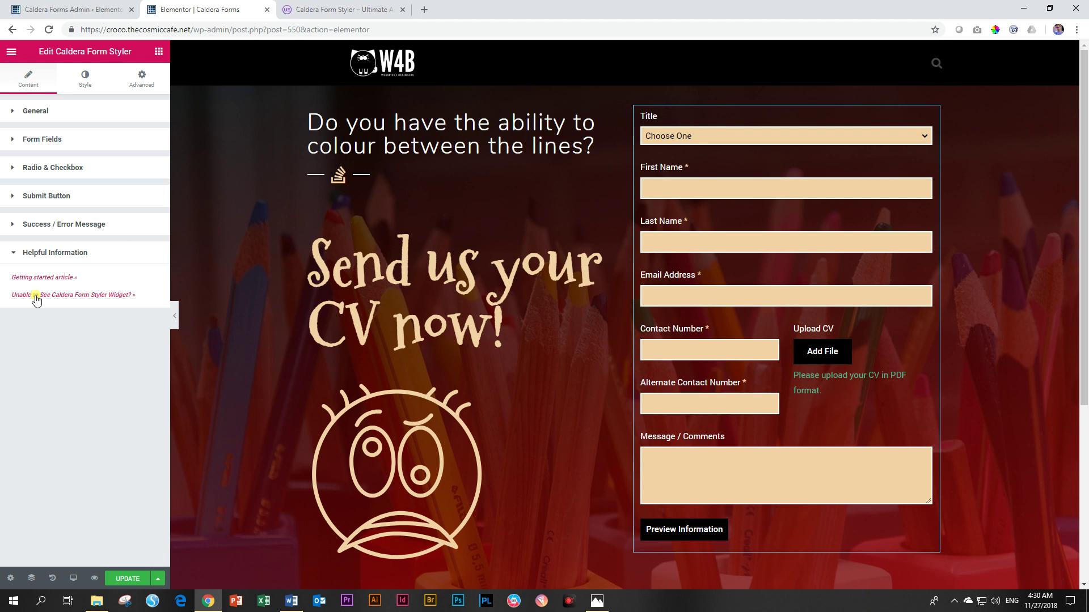
Step: Set Between Two Fields spacing to 7, Label Bottom Spacing to 3 and Description Top Spacing to 0
{"action": "left_click", "coordinate": [9, 251]}
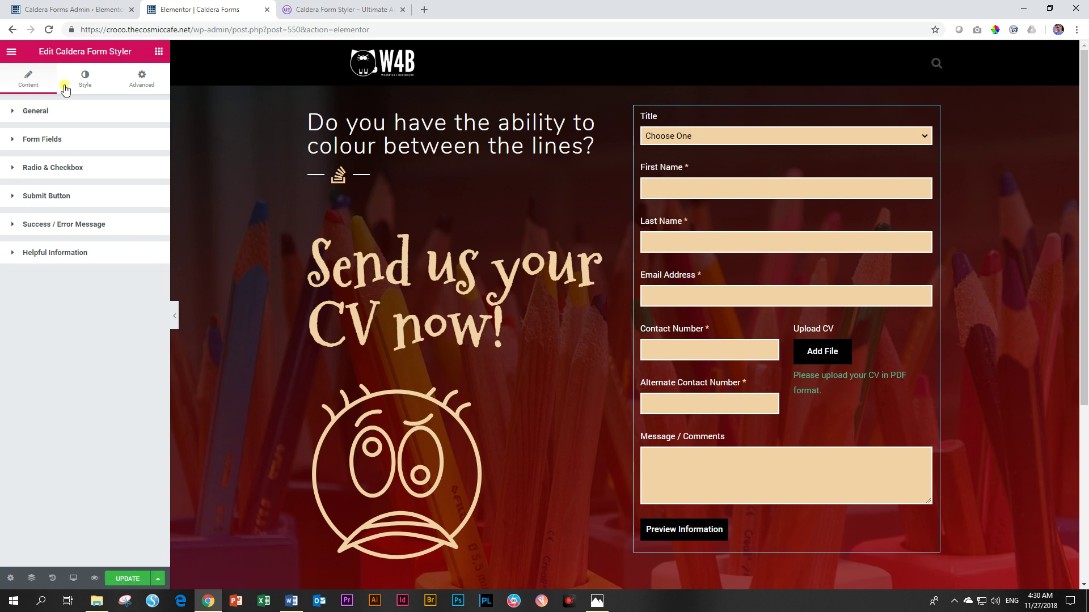
{"action": "left_click", "coordinate": [83, 80]}
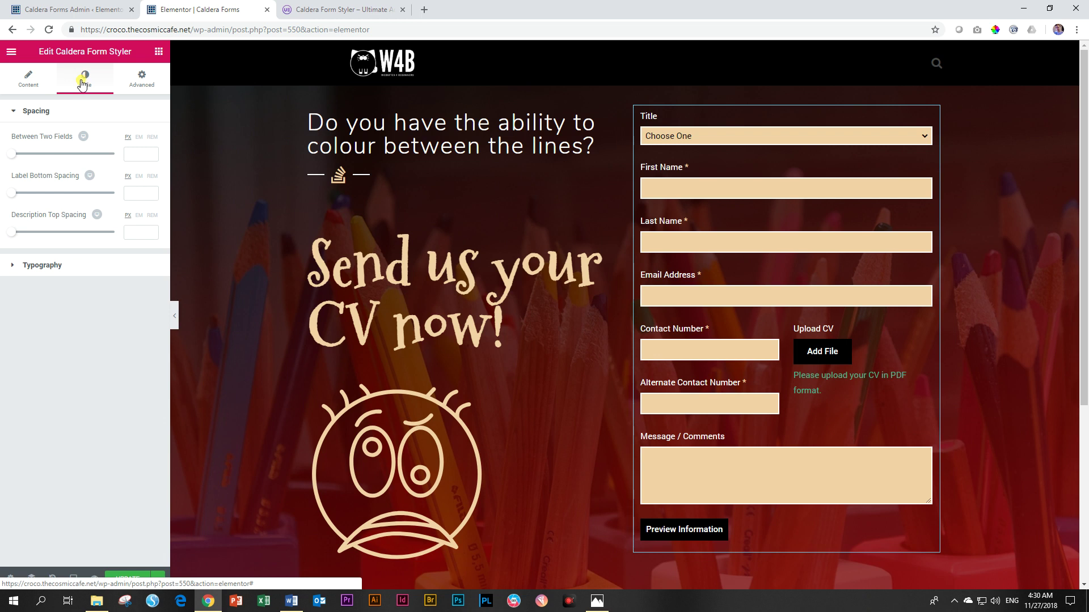
{"action": "left_click", "coordinate": [30, 82]}
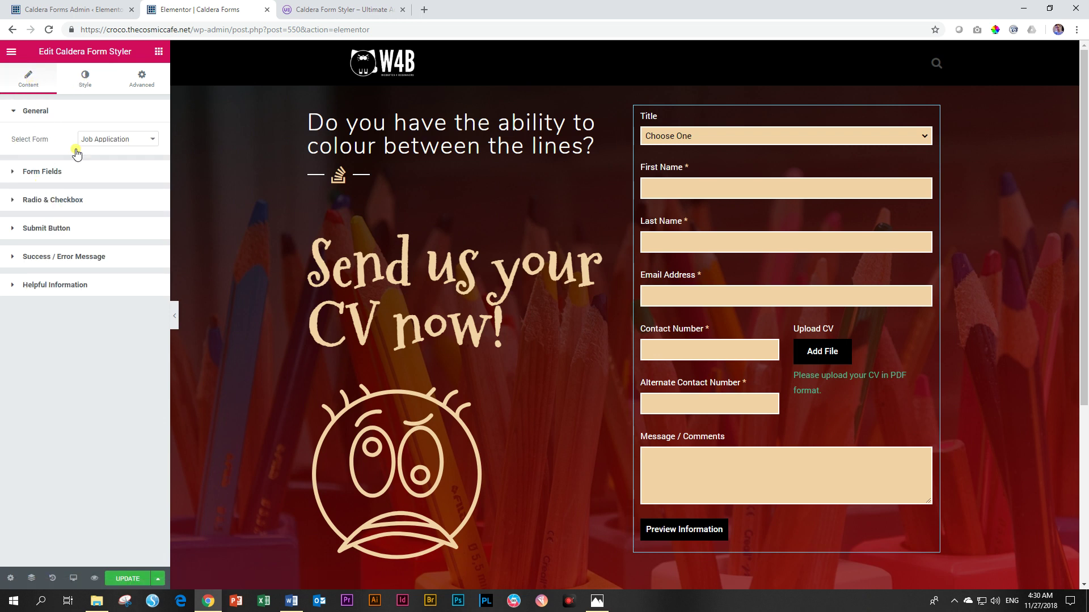
{"action": "left_click", "coordinate": [86, 83]}
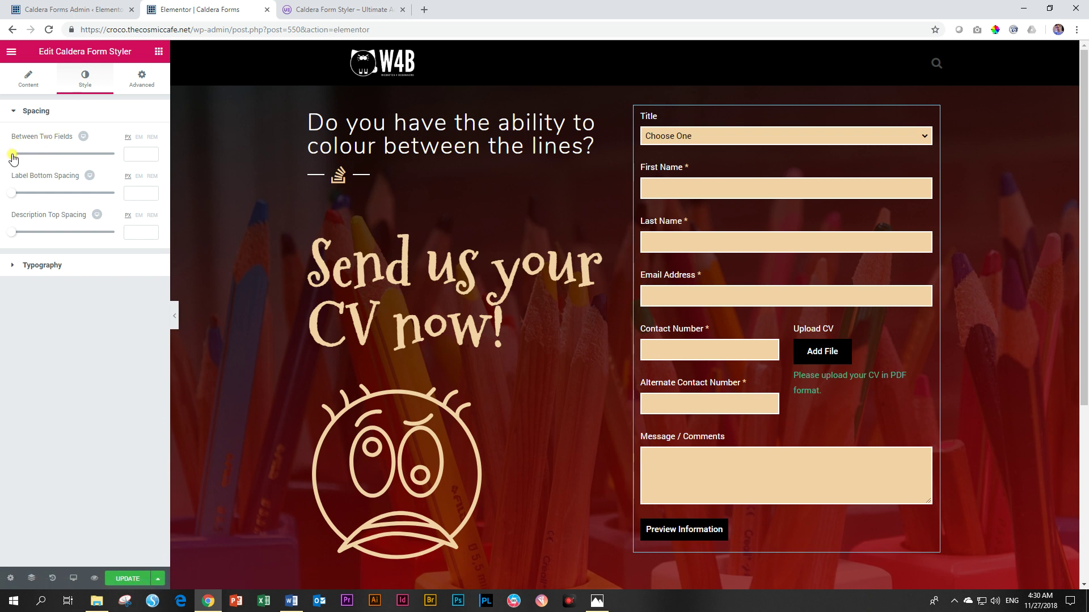
{"action": "left_click_drag", "start_coordinate": [11, 156], "coordinate": [17, 153]}
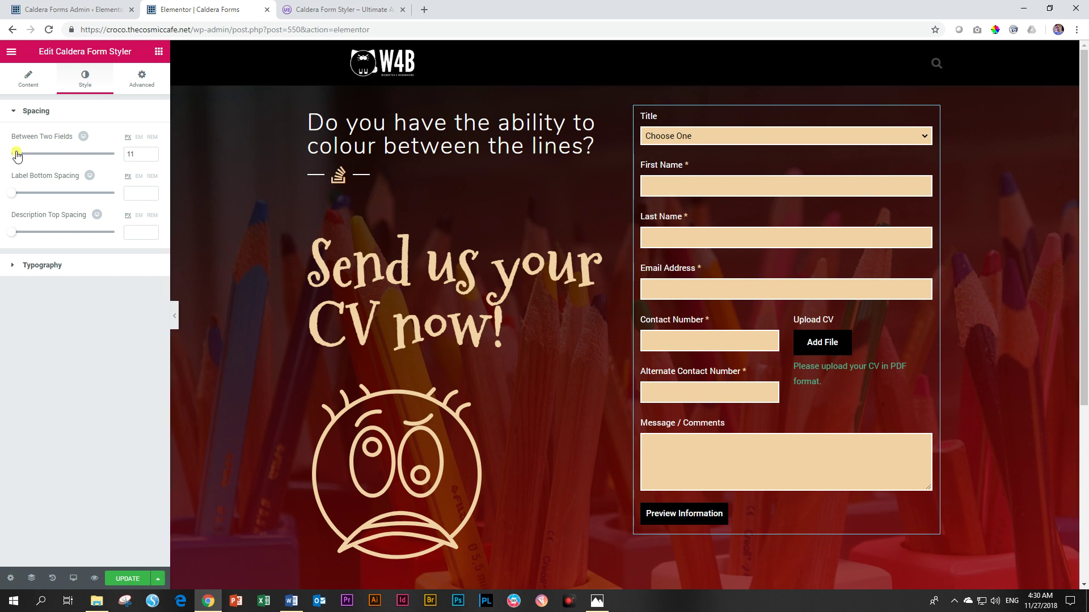
{"action": "mouse_move", "coordinate": [17, 153]}
{"action": "left_mouse_down"}
{"action": "mouse_move", "coordinate": [75, 152]}
{"action": "mouse_move", "coordinate": [15, 161]}
{"action": "left_mouse_up"}
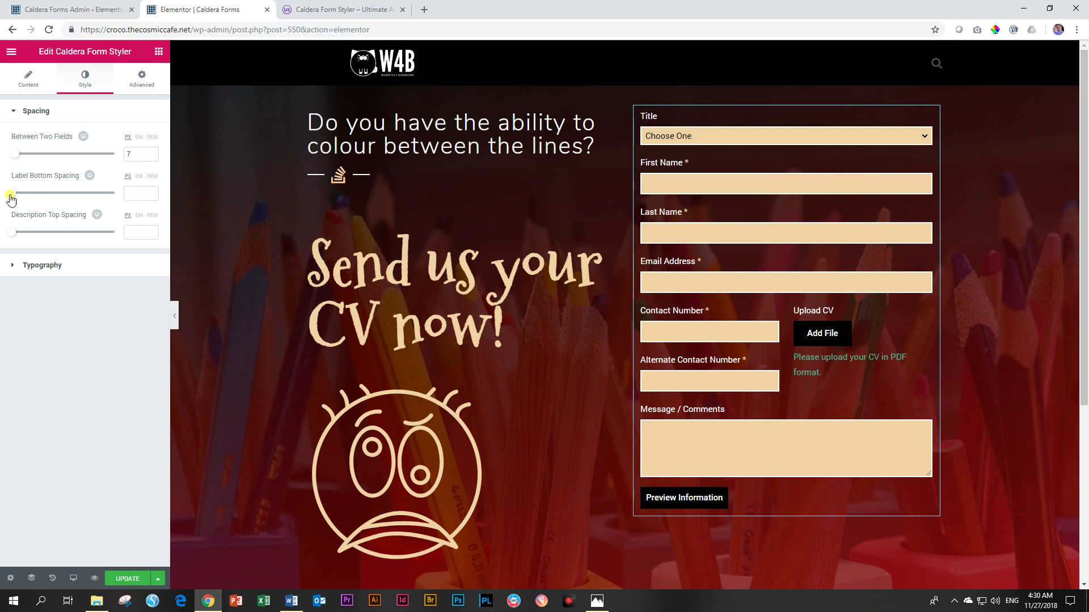
{"action": "mouse_move", "coordinate": [12, 193]}
{"action": "left_mouse_down"}
{"action": "mouse_move", "coordinate": [43, 193]}
{"action": "mouse_move", "coordinate": [16, 197]}
{"action": "left_mouse_up"}
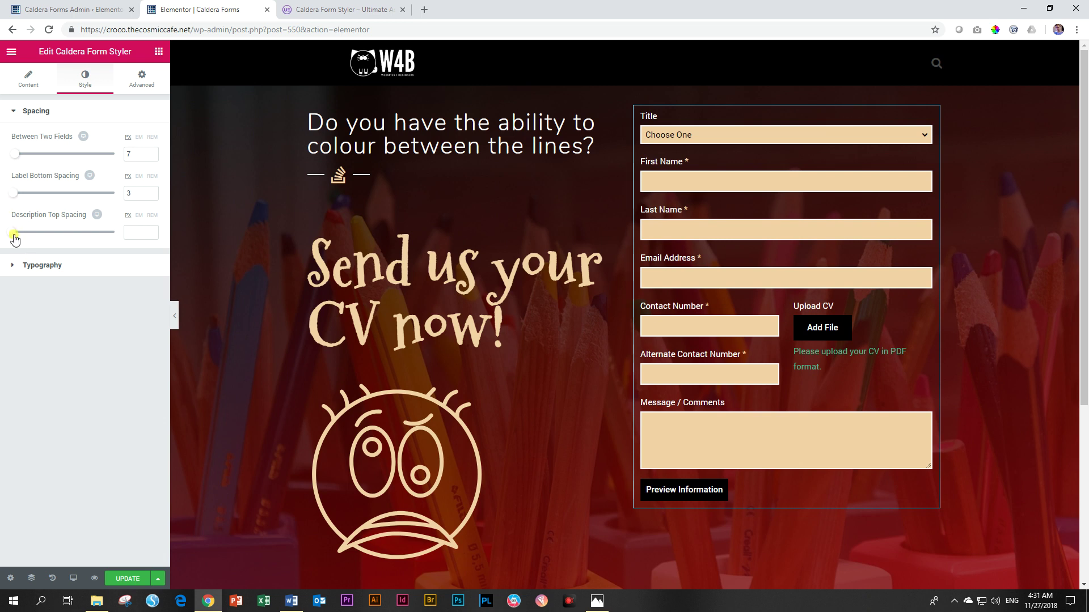
{"action": "mouse_move", "coordinate": [12, 233]}
{"action": "left_mouse_down"}
{"action": "mouse_move", "coordinate": [46, 240]}
{"action": "mouse_move", "coordinate": [14, 239]}
{"action": "left_mouse_up"}
Step: Set the field label typography to Nunito with letter spacing 1
{"action": "left_click", "coordinate": [15, 265]}
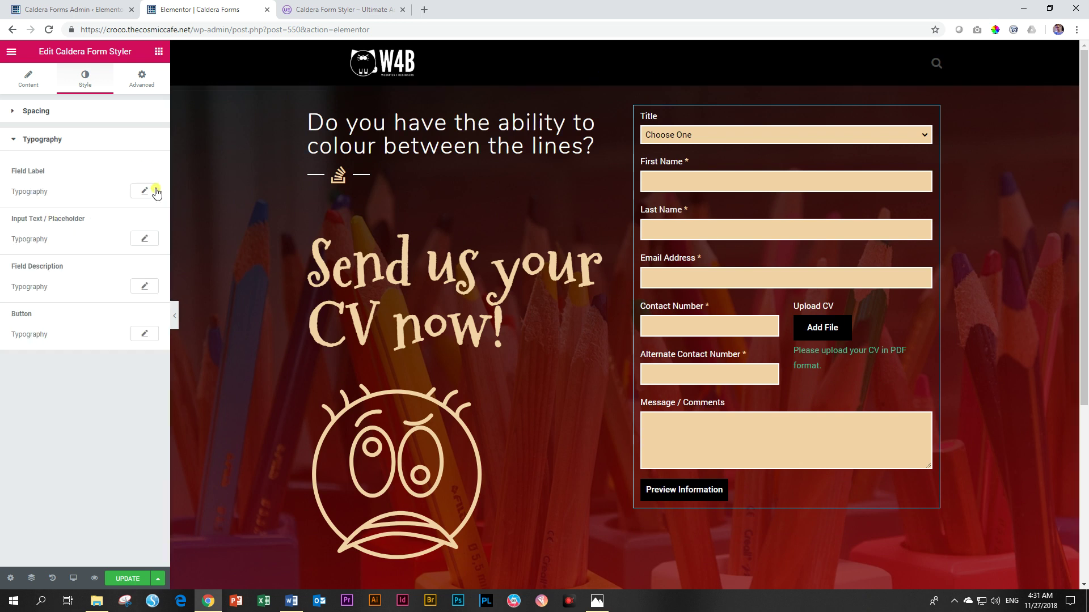
{"action": "left_click", "coordinate": [149, 191]}
{"action": "left_click", "coordinate": [127, 221]}
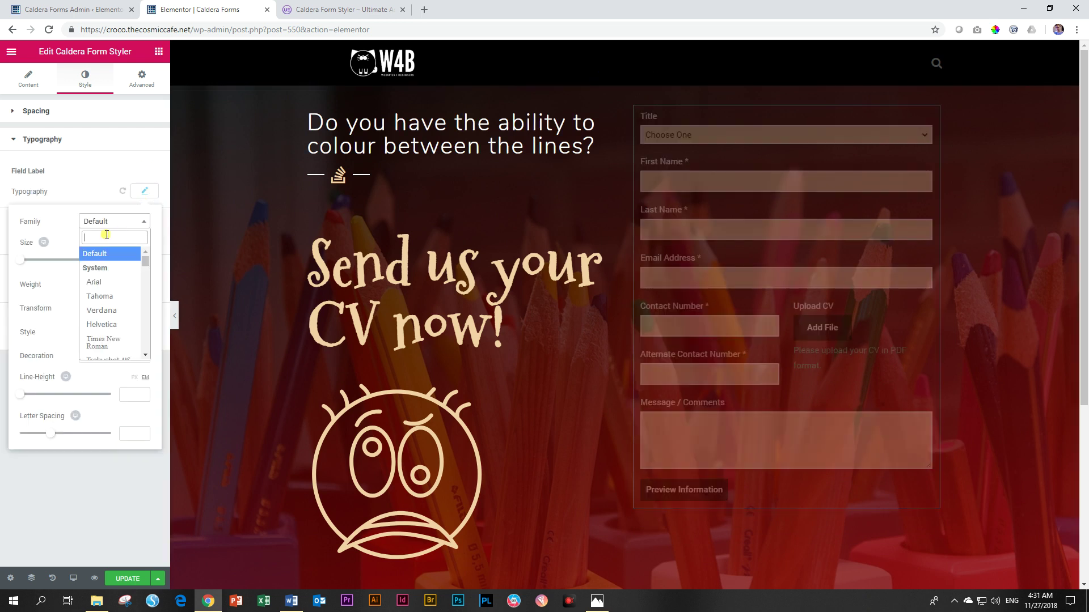
{"action": "type", "text": "nuni"}
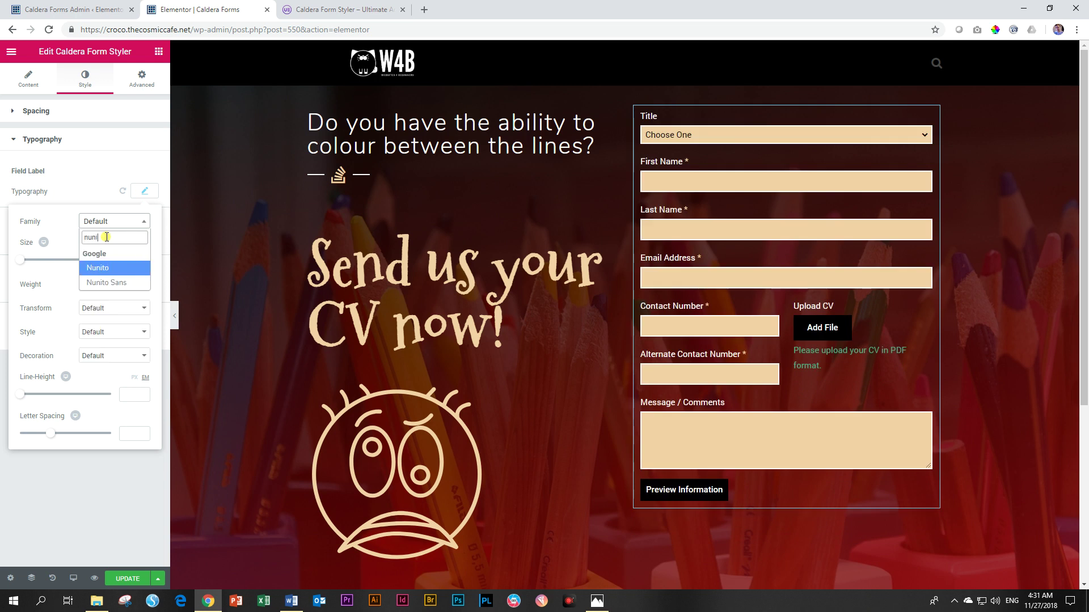
{"action": "left_click", "coordinate": [122, 267]}
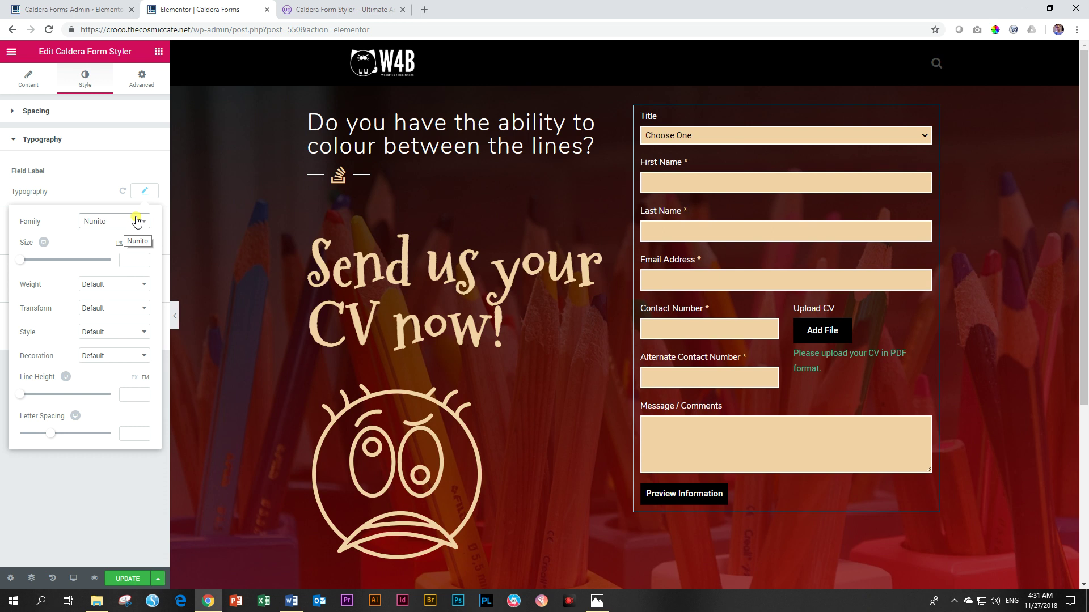
{"action": "left_click", "coordinate": [135, 434]}
{"action": "type", "text": "1"}
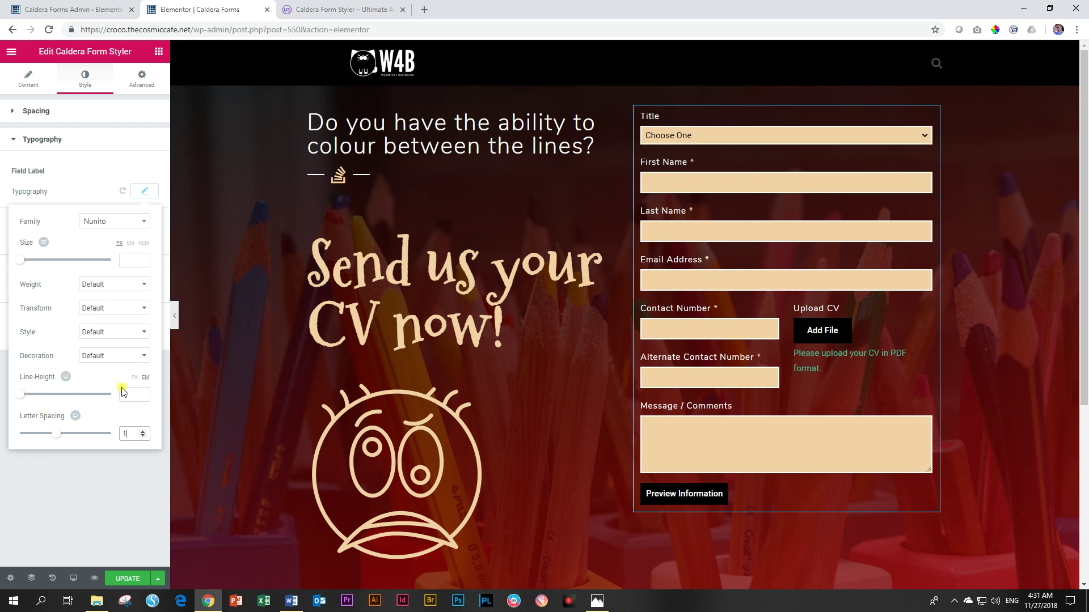
{"action": "left_click", "coordinate": [145, 191]}
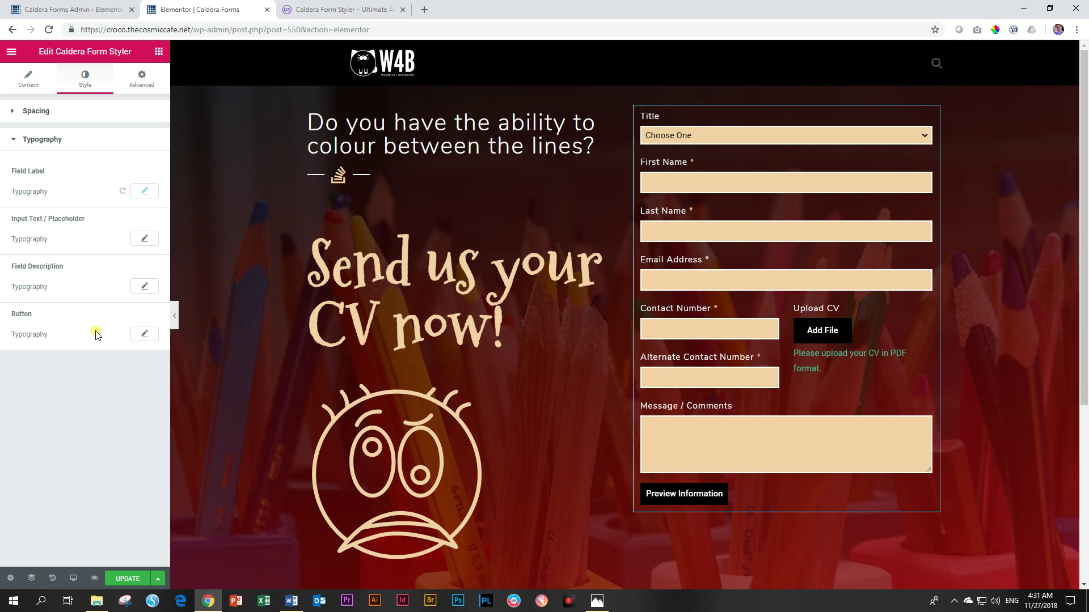
Step: Set the button typography to Nunito, letter spacing 1, uppercase
{"action": "left_click", "coordinate": [138, 336]}
{"action": "left_click", "coordinate": [122, 364]}
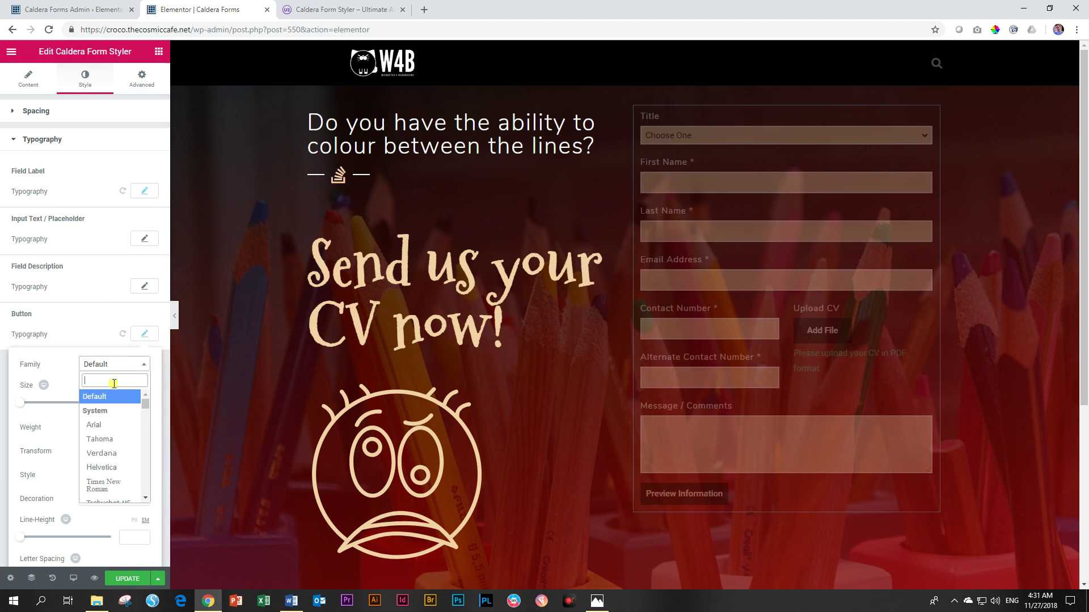
{"action": "type", "text": "nunito"}
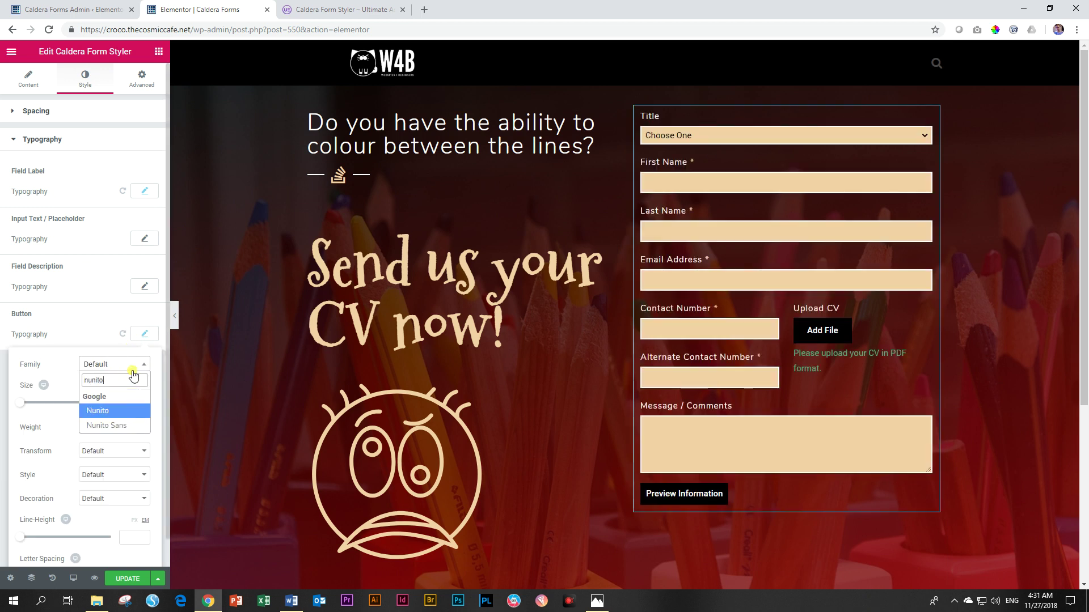
{"action": "key", "text": "Return"}
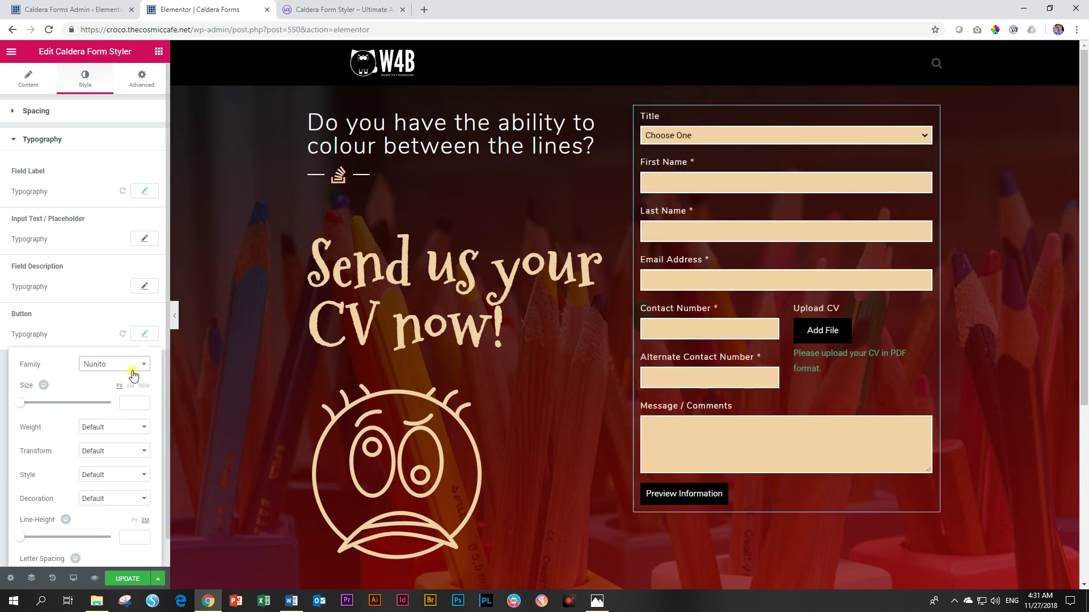
{"action": "left_click", "coordinate": [143, 337]}
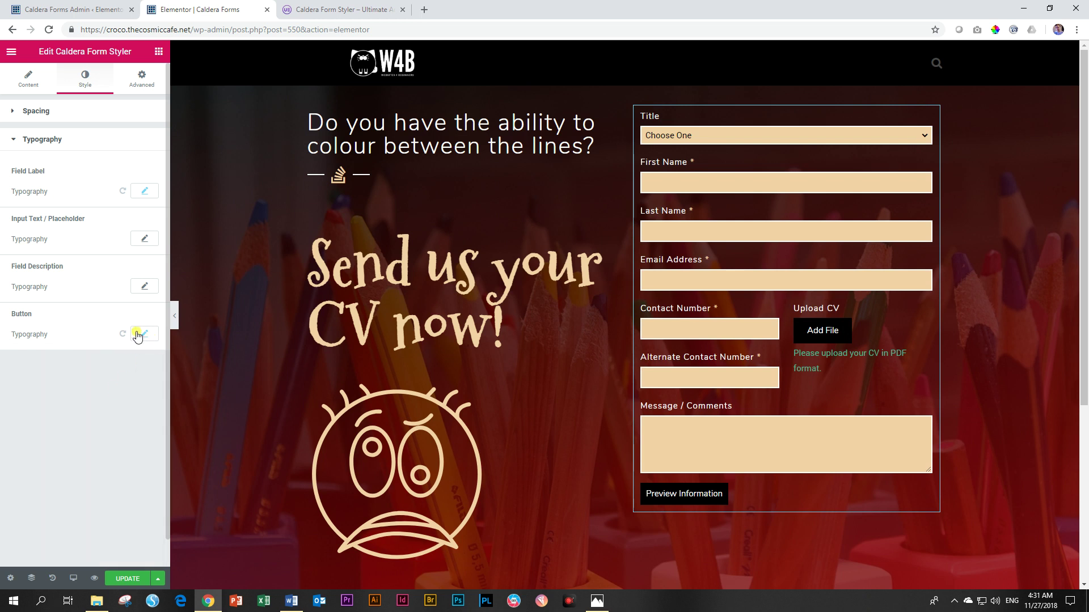
{"action": "left_click", "coordinate": [139, 336]}
{"action": "scroll", "coordinate": [119, 503], "scroll_direction": "down", "scroll_amount": 1}
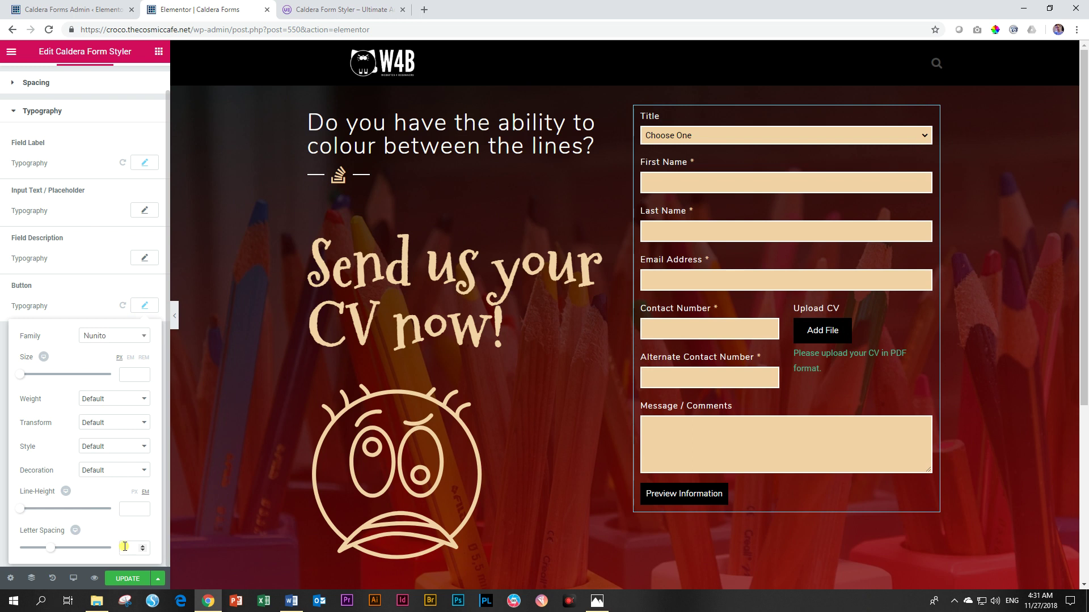
{"action": "type", "text": "1"}
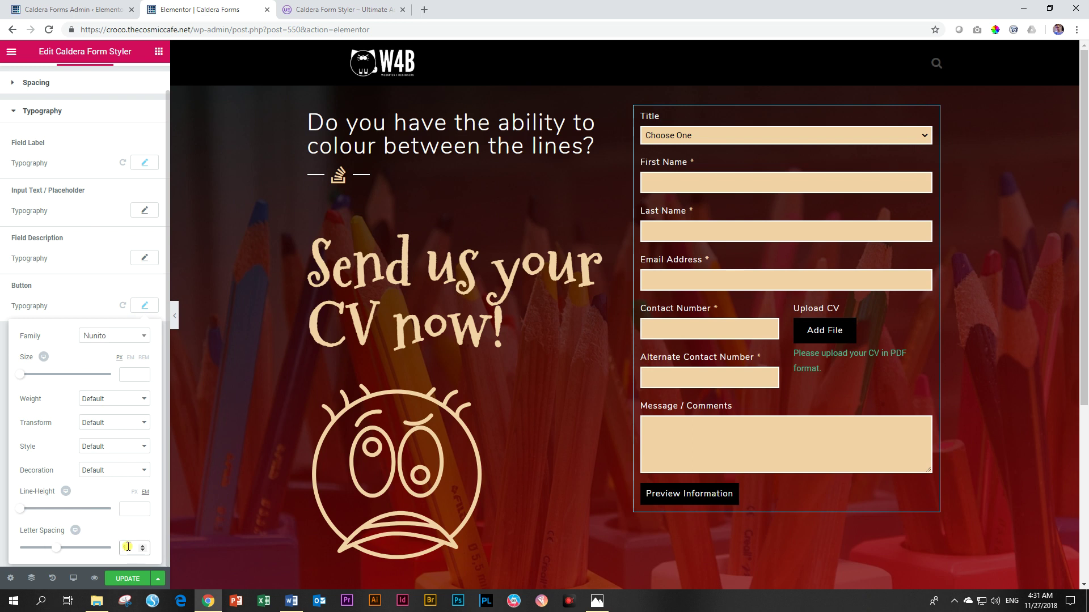
{"action": "left_click", "coordinate": [119, 423]}
{"action": "left_click", "coordinate": [102, 442]}
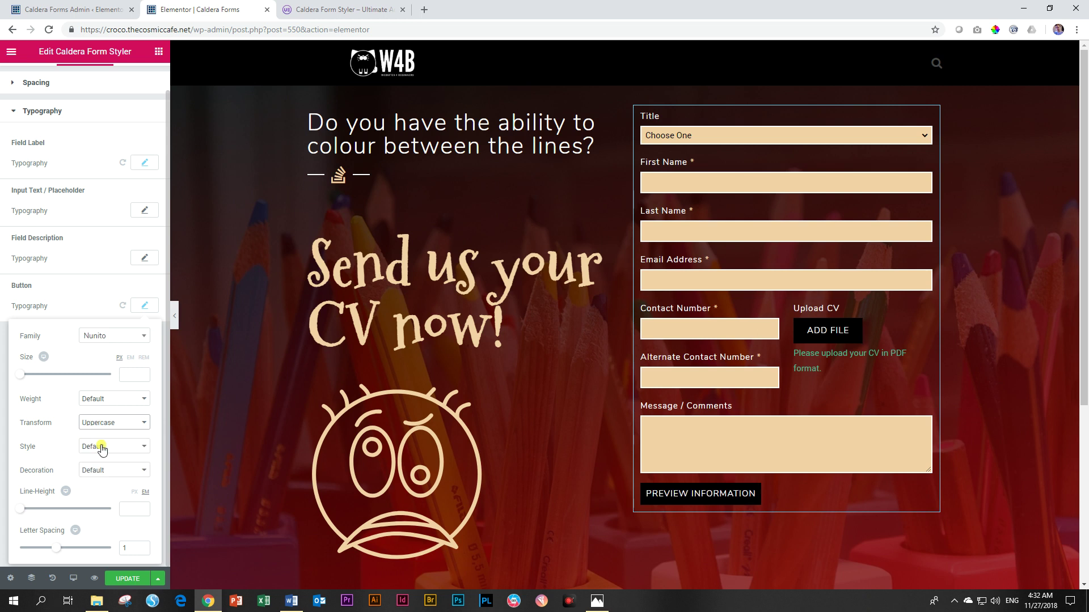